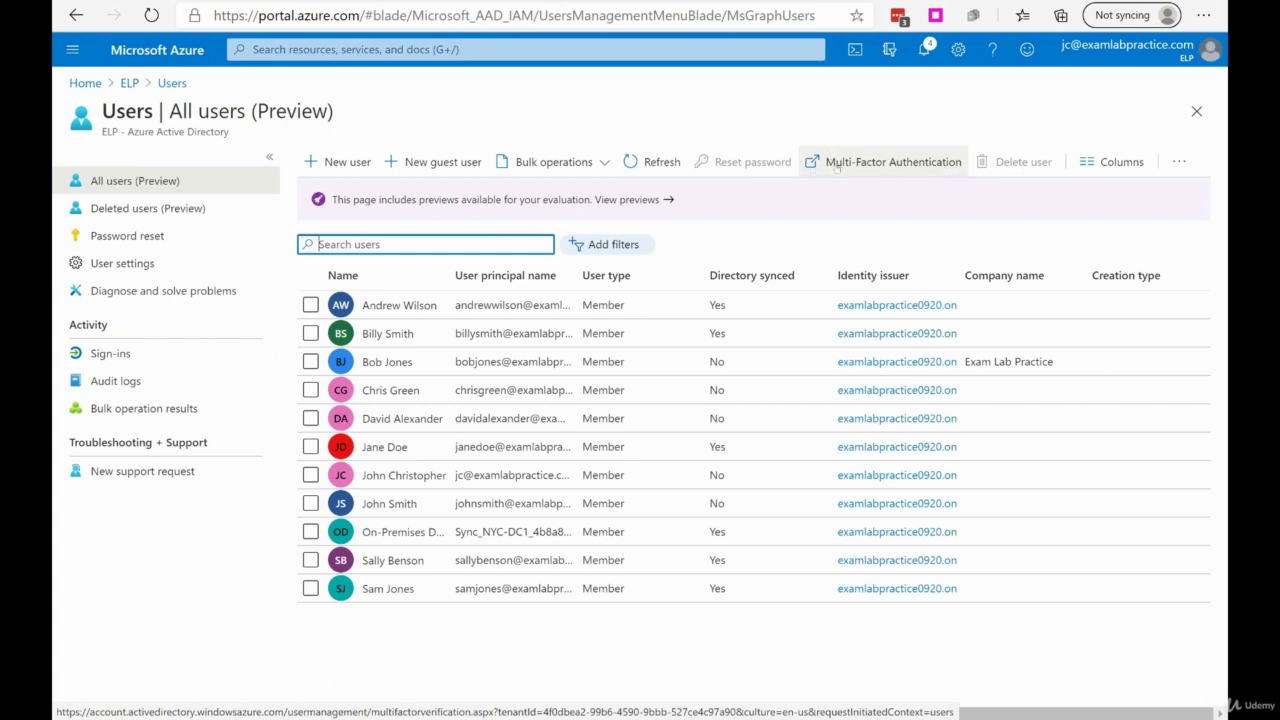
- Open the per-user Multi-Factor Authentication page from the All users toolbar's extra options
left_click(1176, 164)
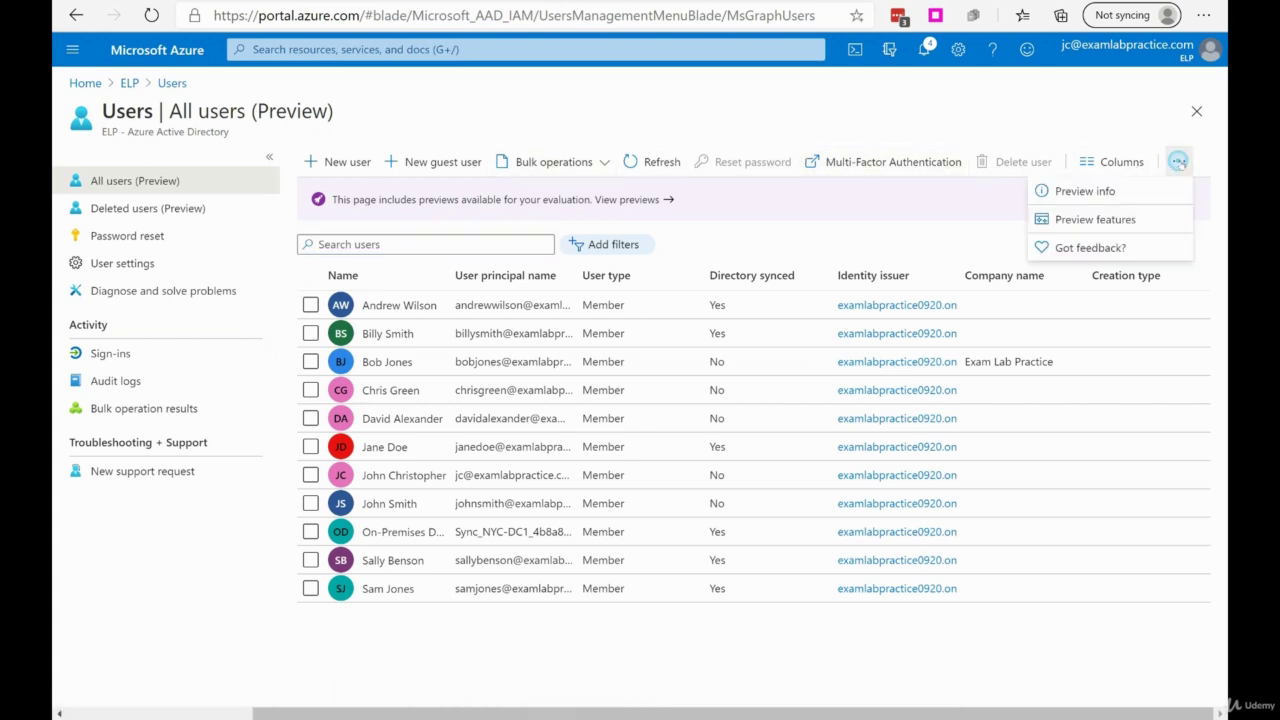
left_click(859, 163)
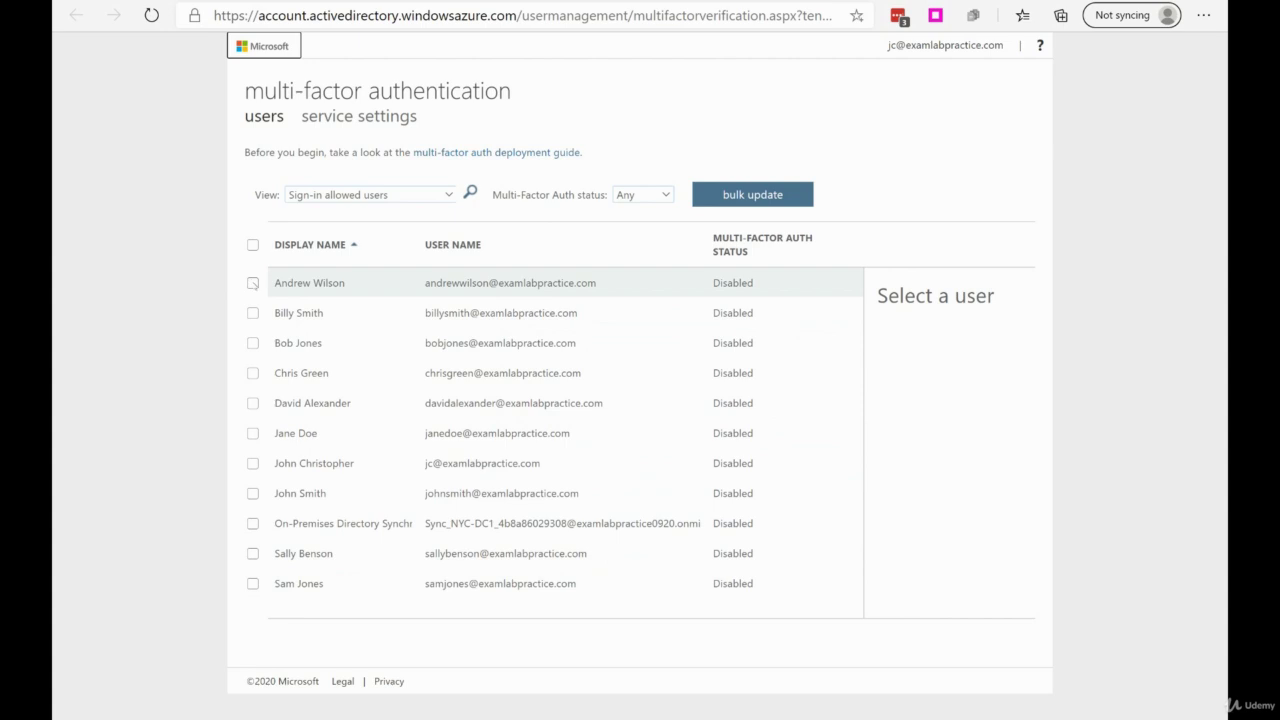
left_click(253, 343)
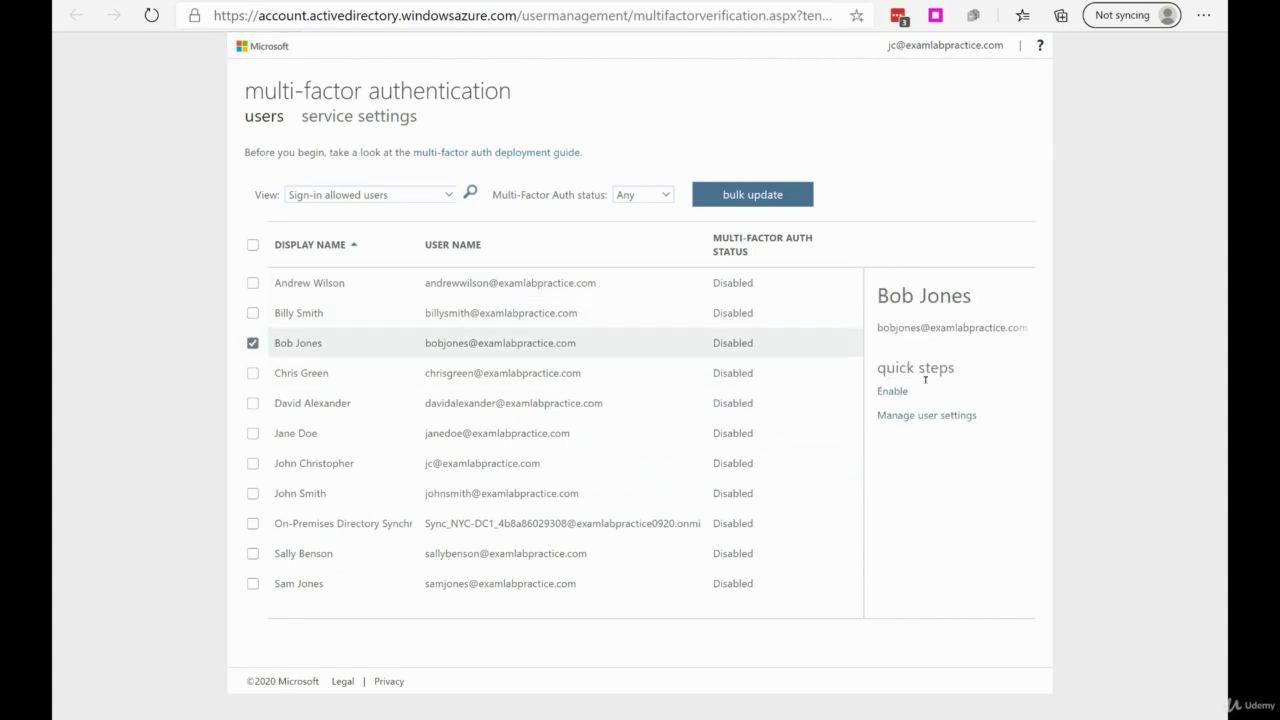
left_click(895, 391)
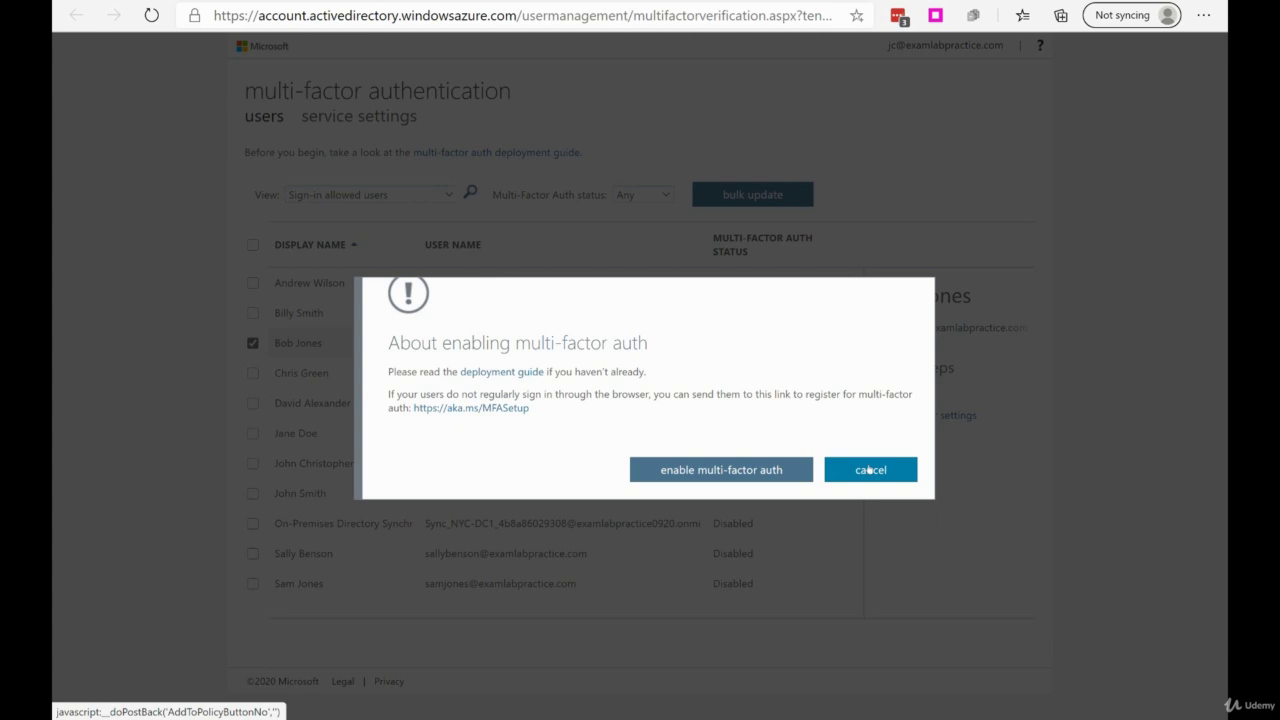
left_click(869, 469)
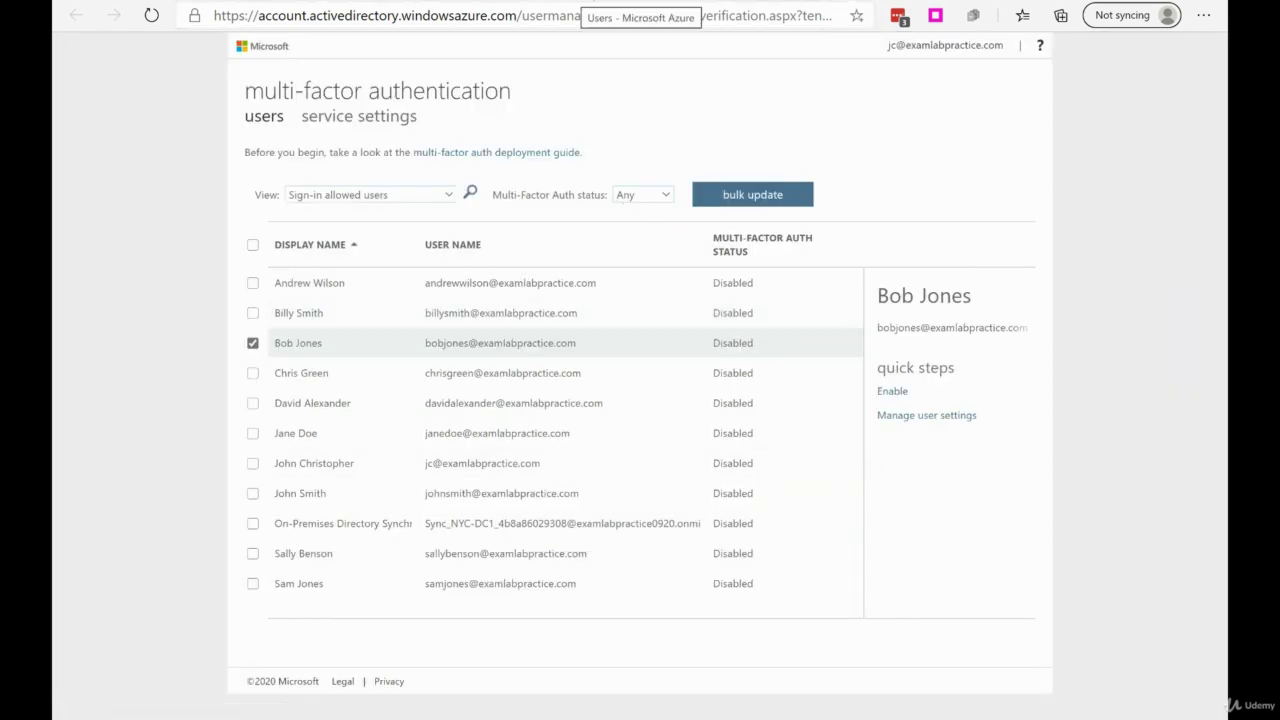
left_click(585, 3)
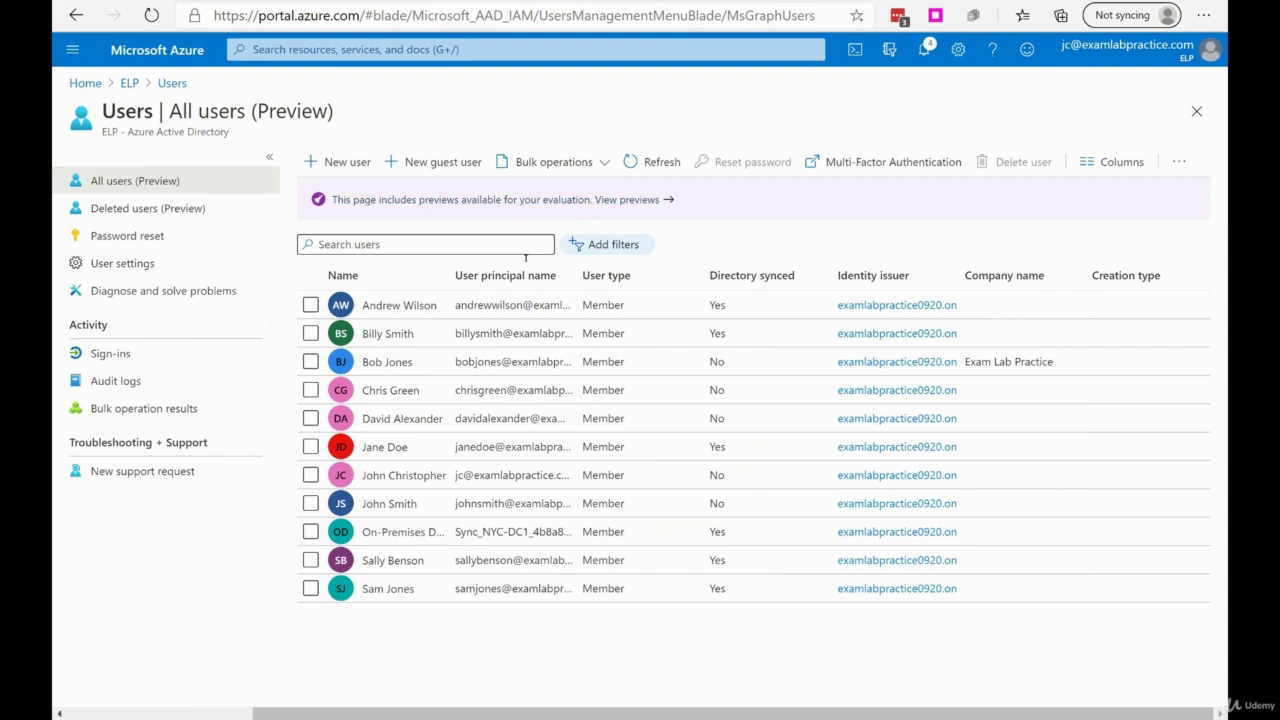
left_click(386, 363)
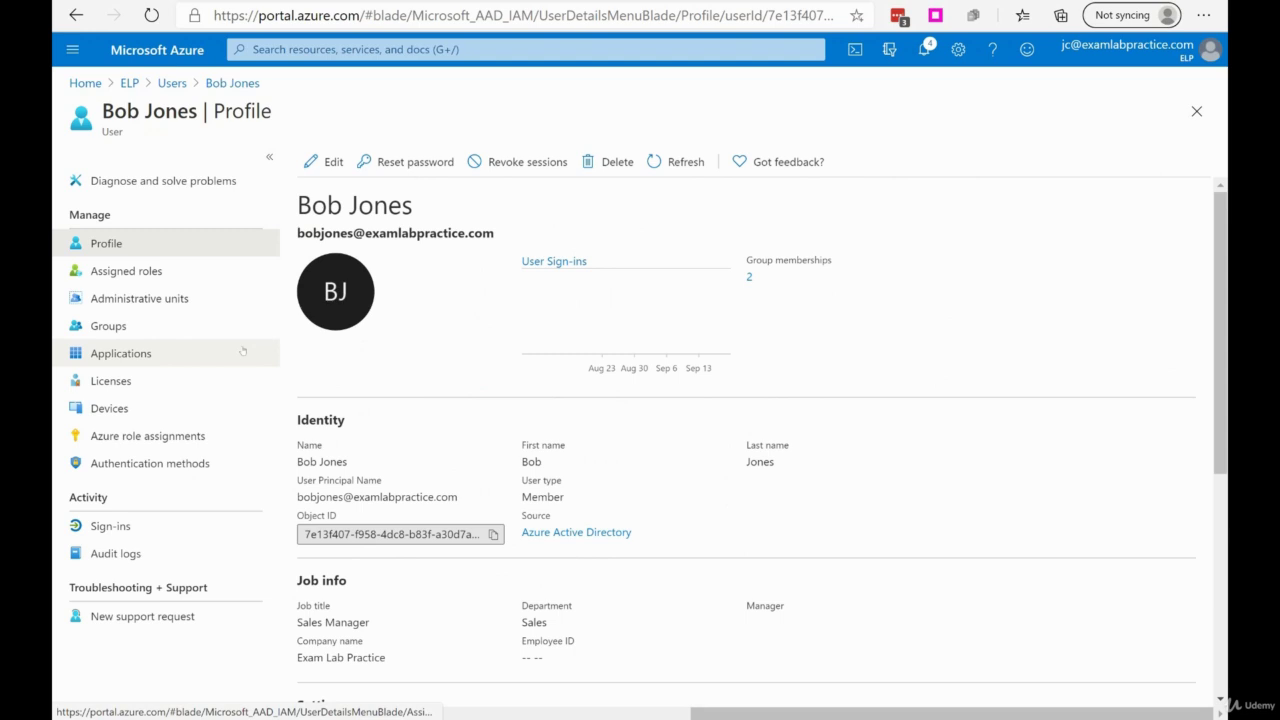
left_click(146, 463)
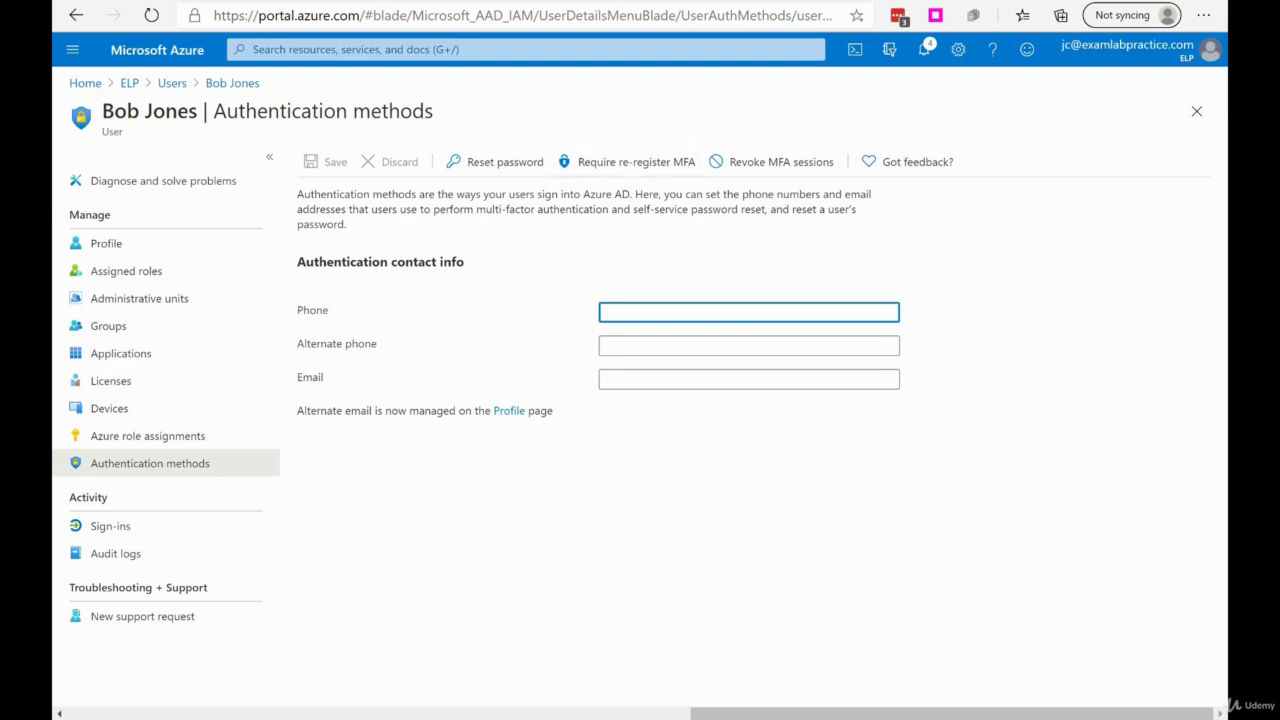
left_click(615, 2)
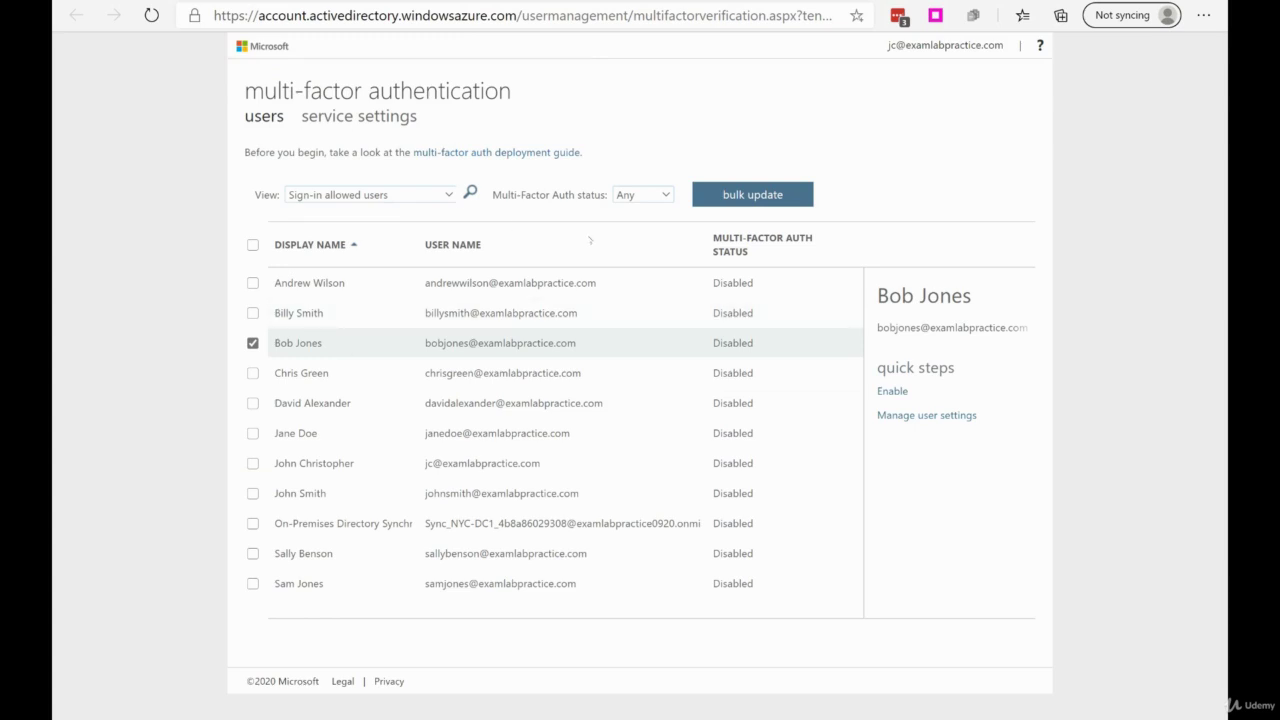
left_click(890, 391)
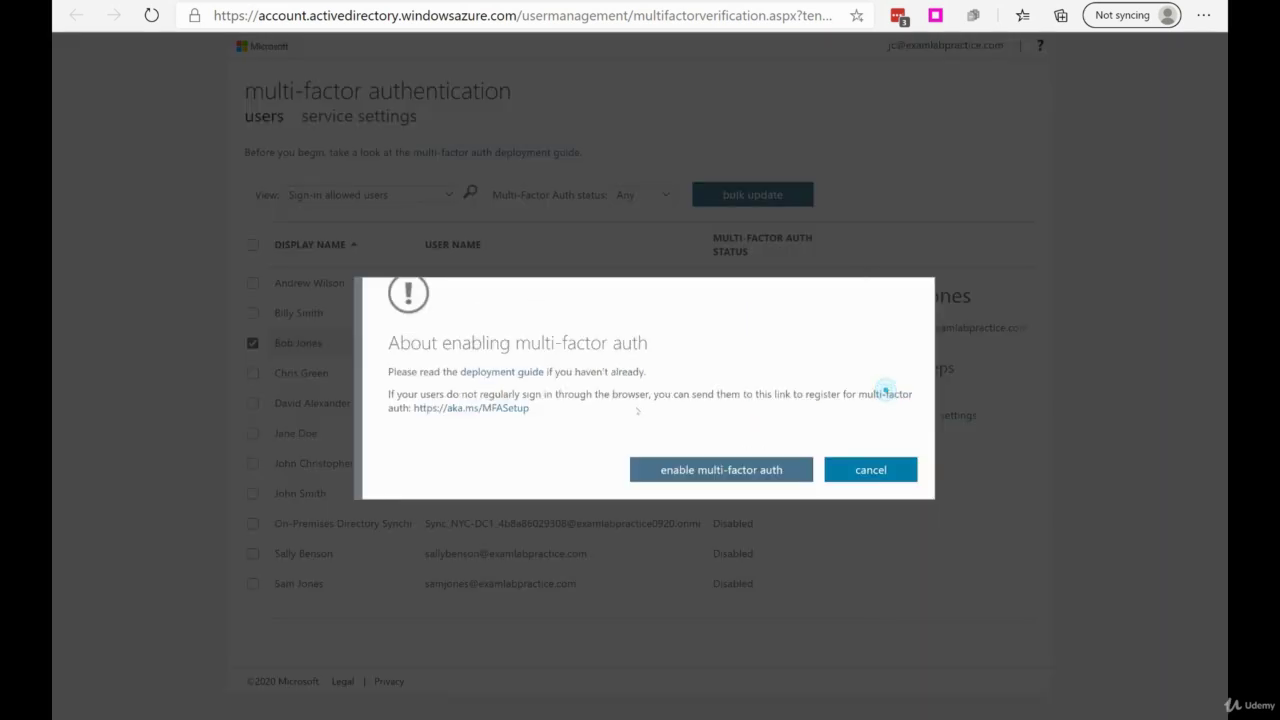
left_click(700, 479)
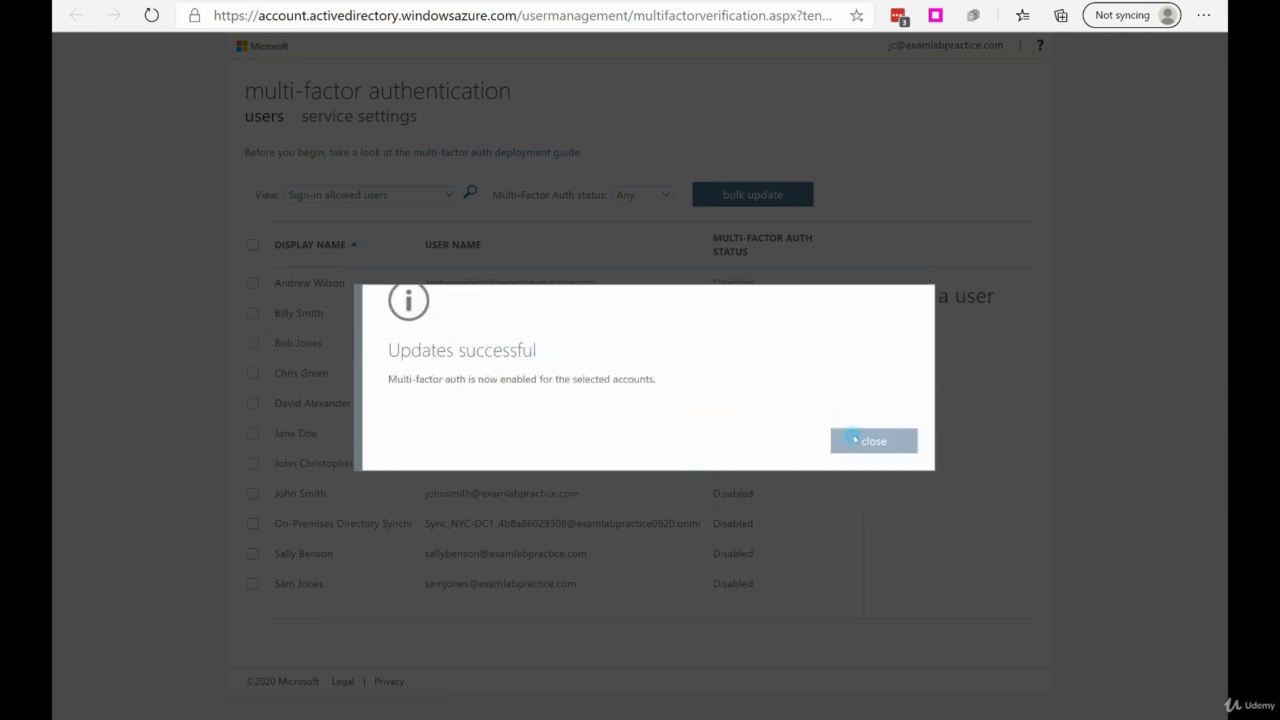
left_click(873, 441)
left_click(368, 341)
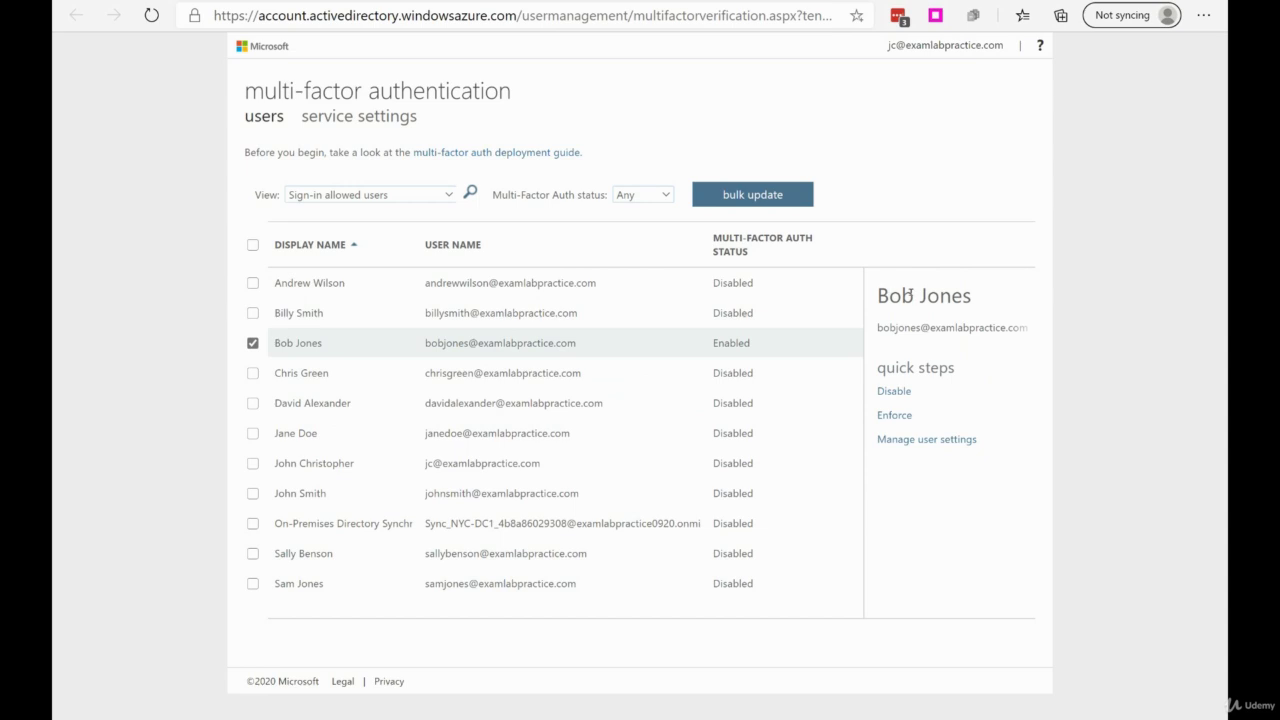
left_click(895, 418)
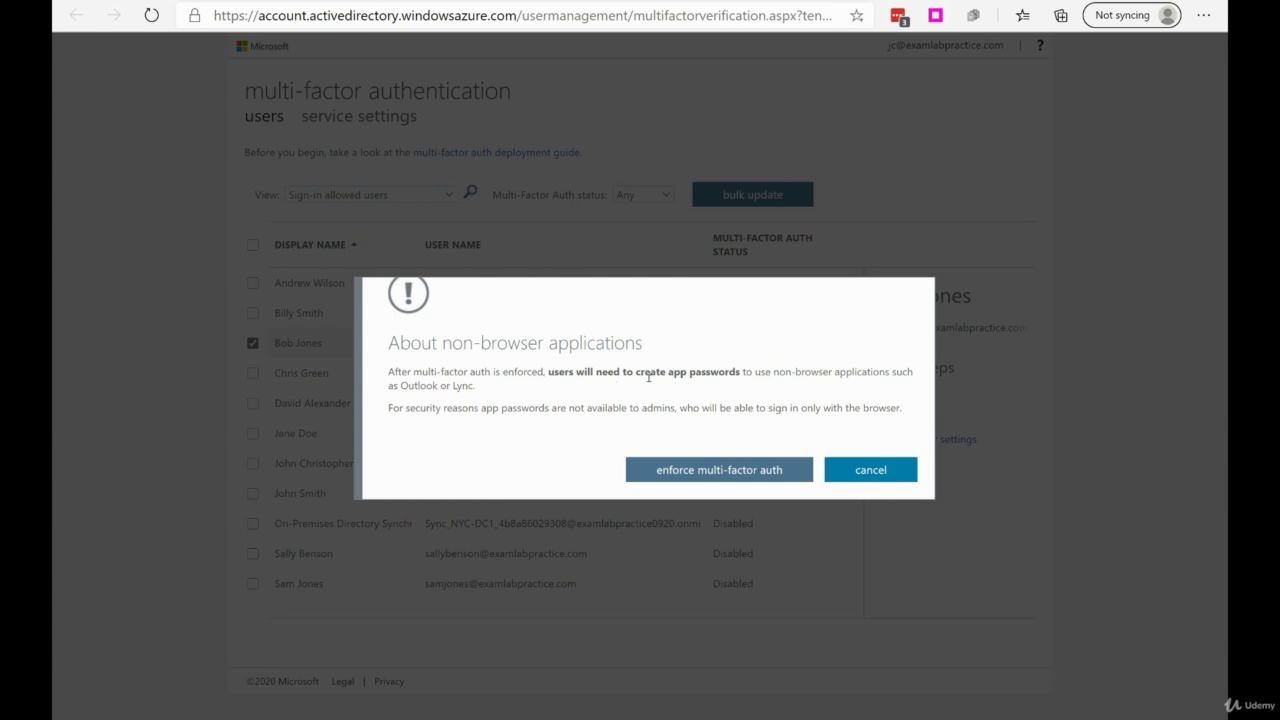
left_click_drag(648, 377, 752, 373)
left_click(760, 405)
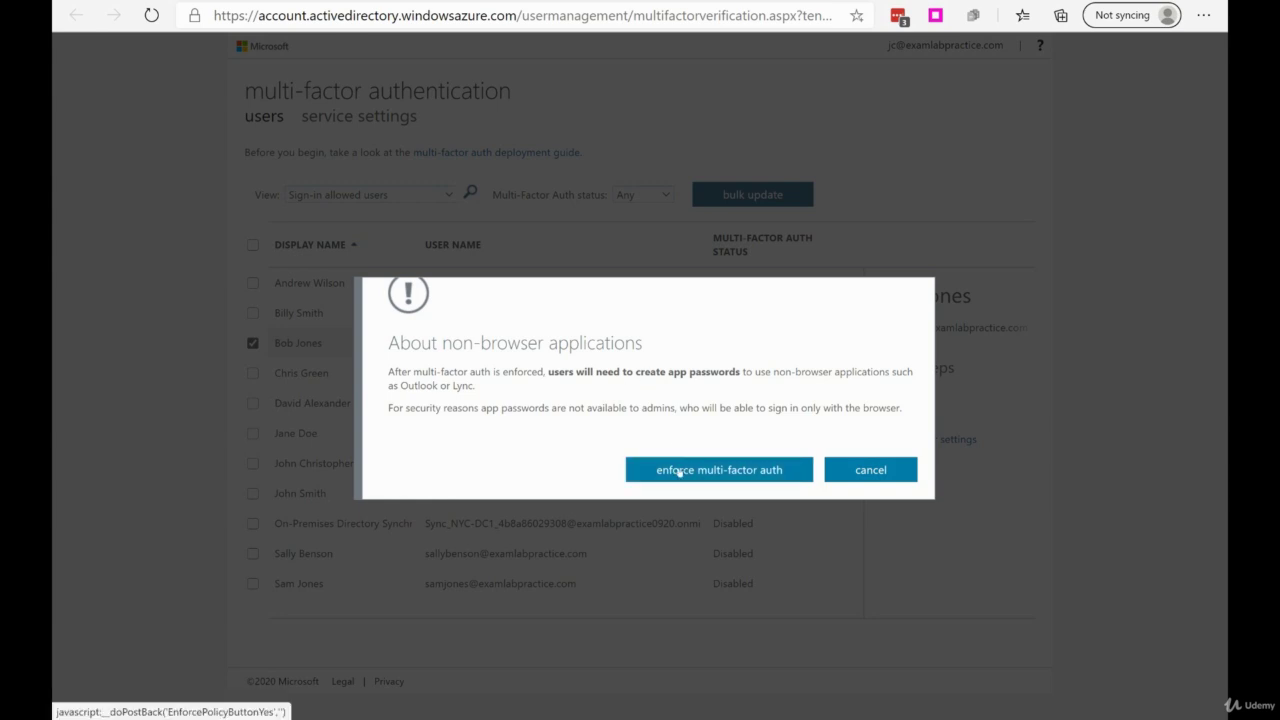
left_click(679, 471)
left_click(855, 445)
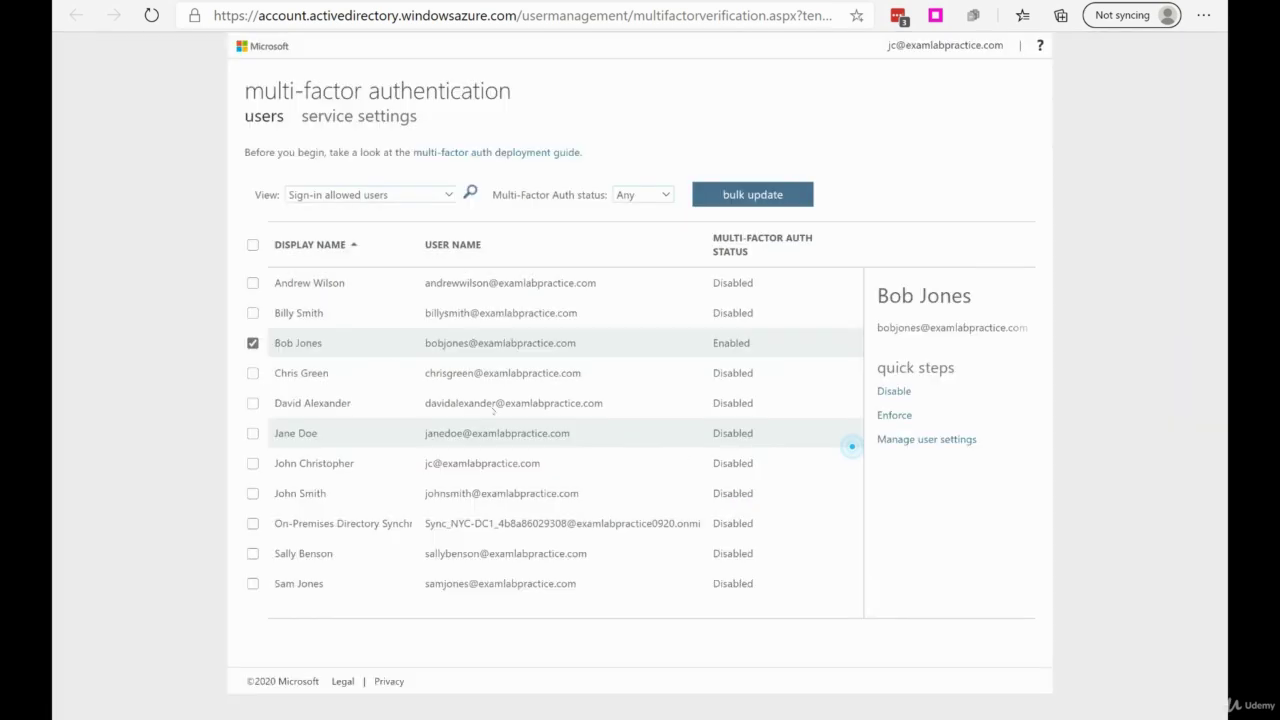
left_click(363, 343)
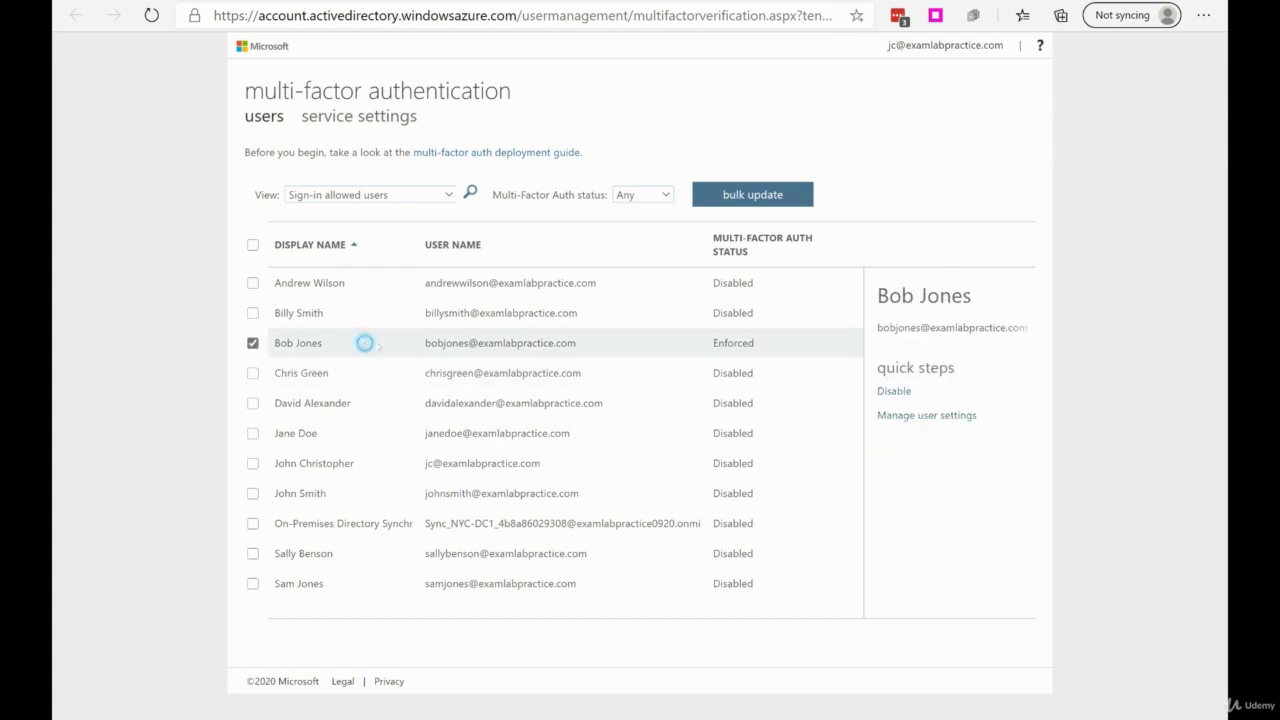
left_click(905, 417)
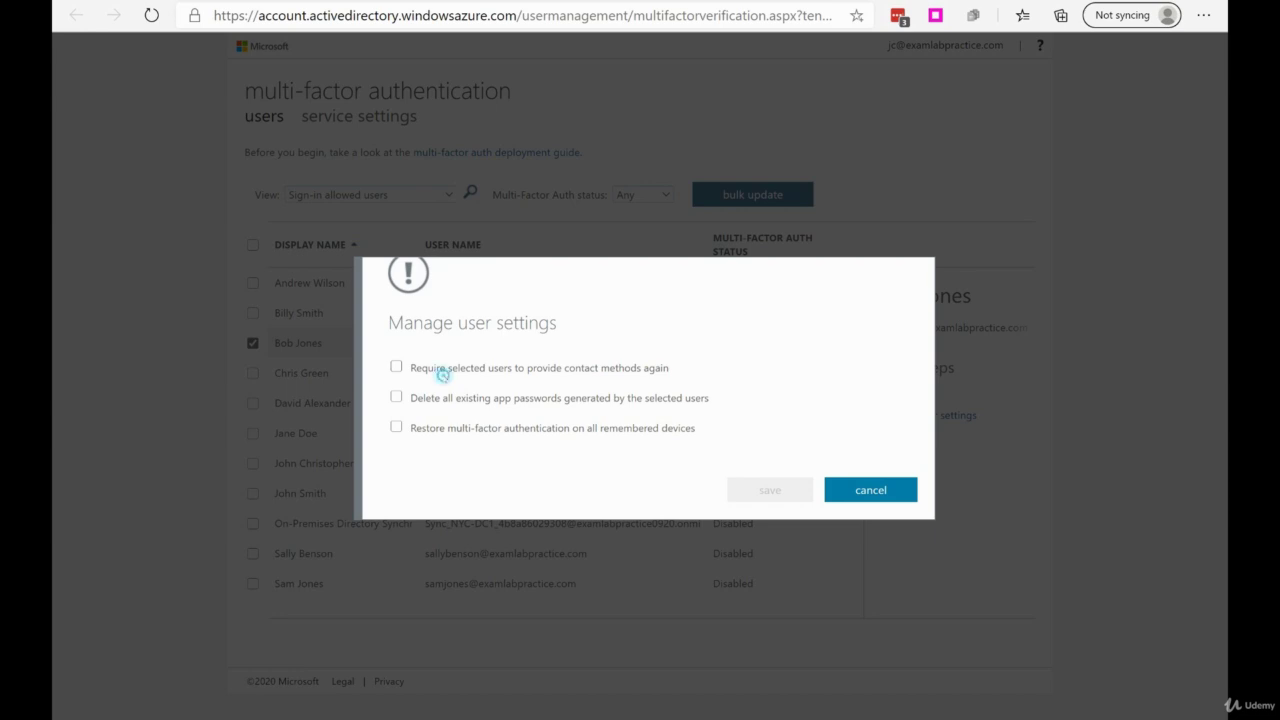
left_click(396, 367)
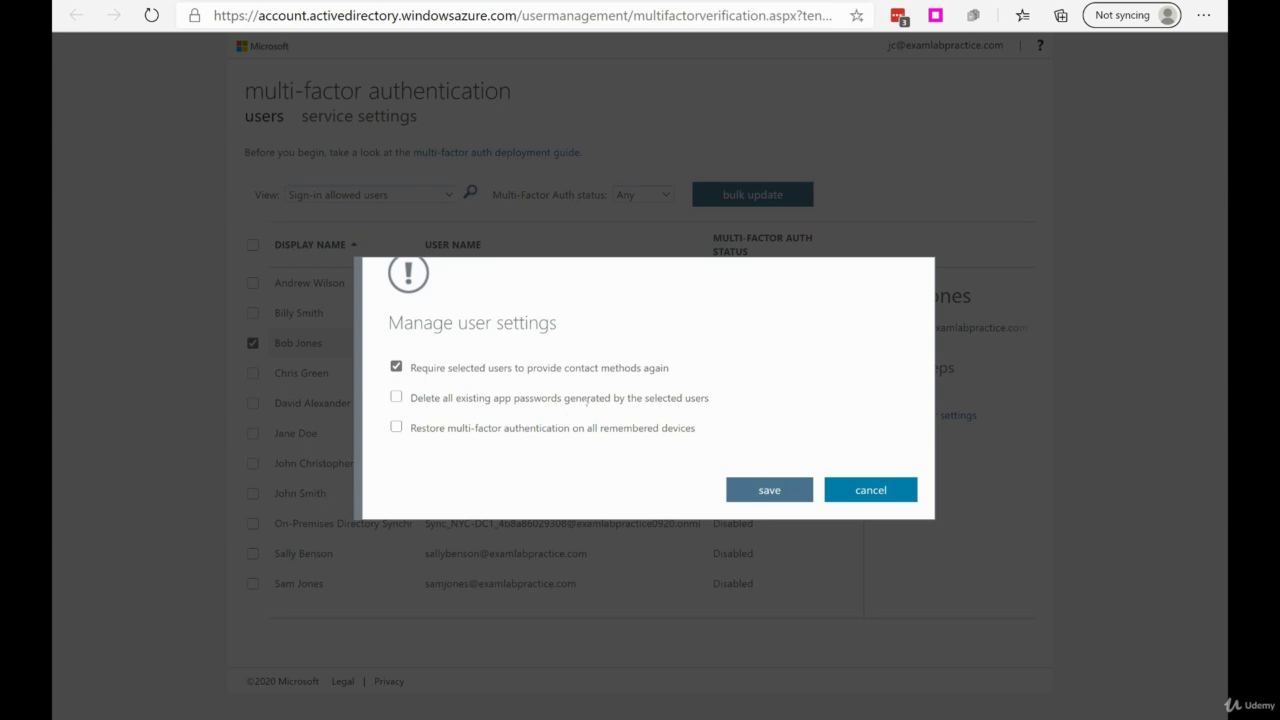
left_click(770, 489)
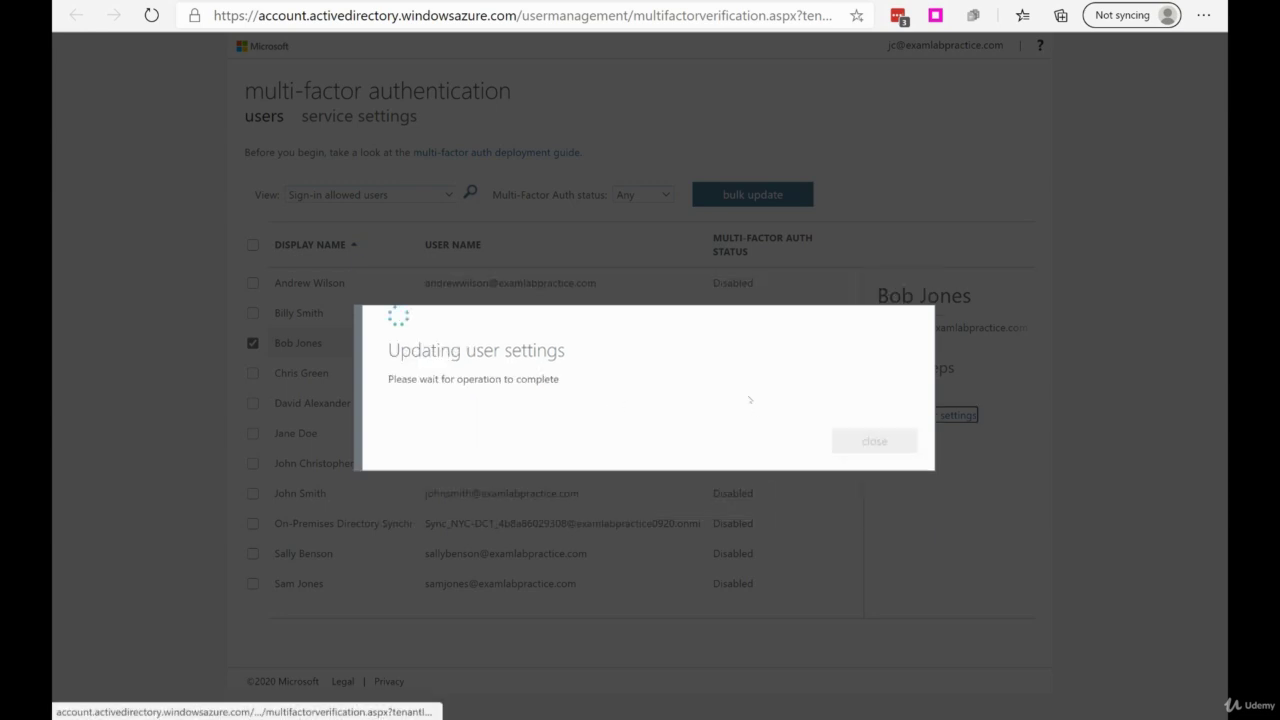
left_click(866, 432)
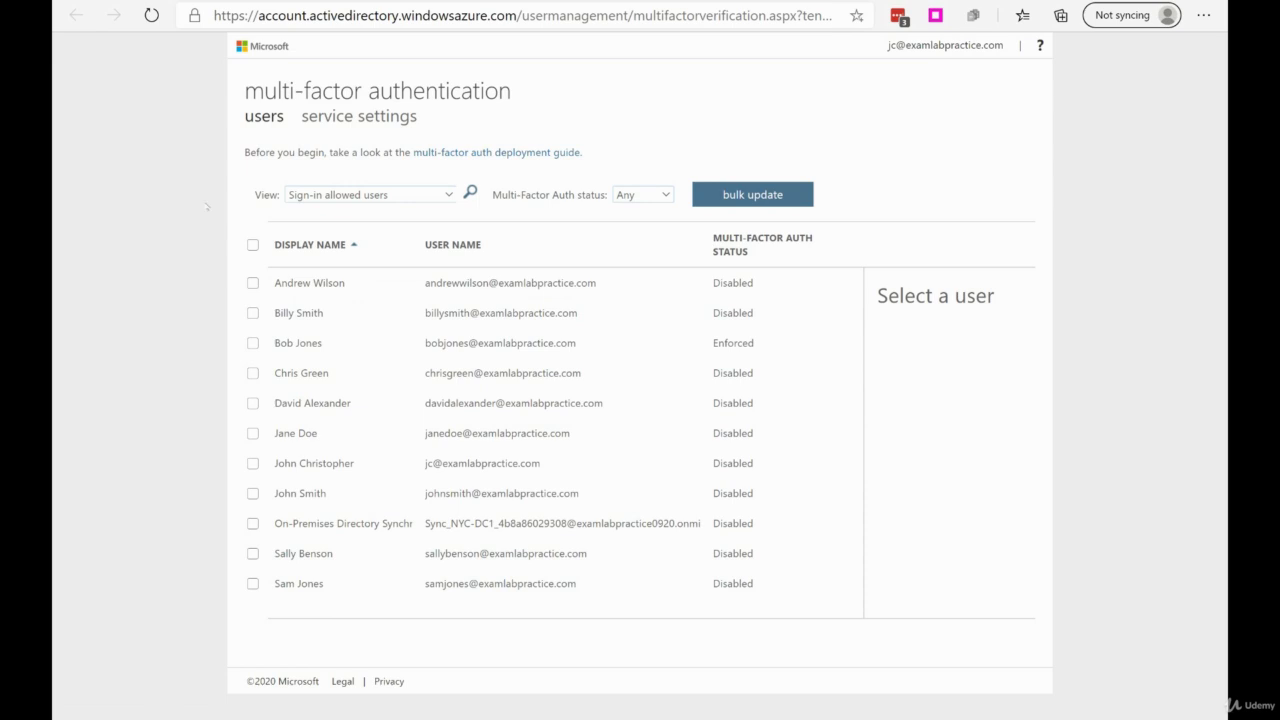
- Open the MFA service settings and follow the app passwords documentation link
left_click(369, 116)
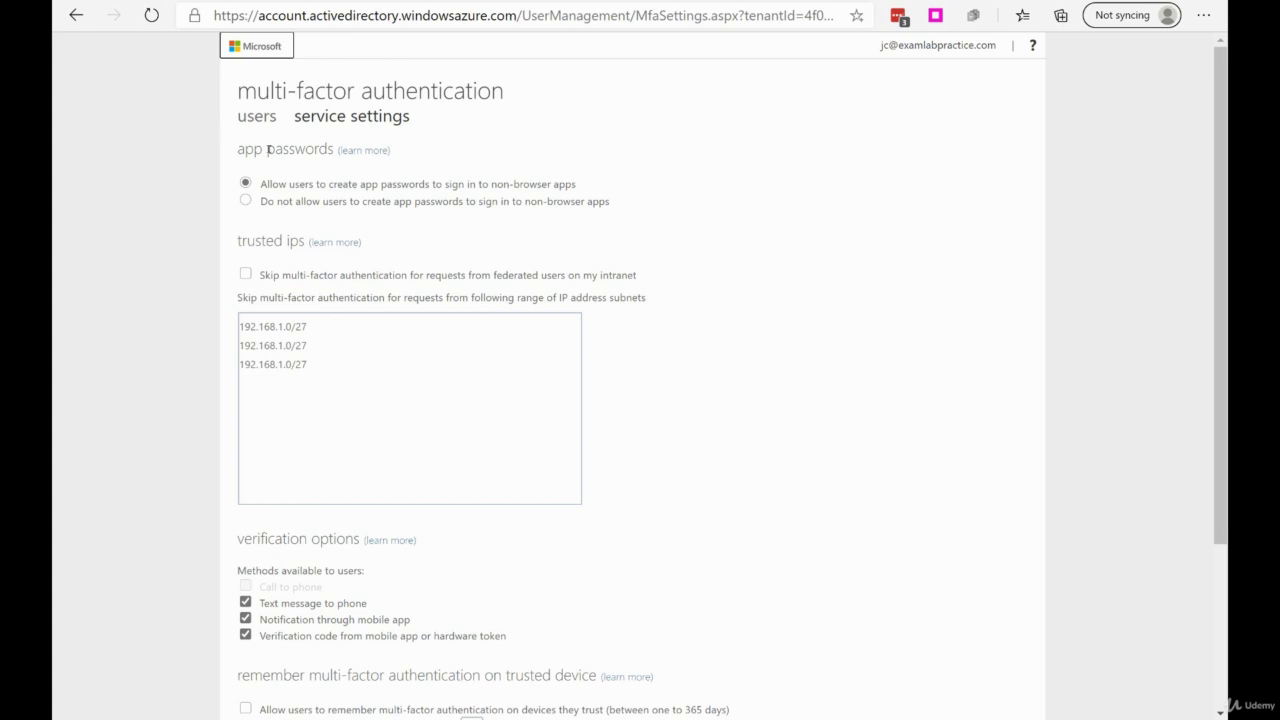
left_click_drag(234, 151, 329, 149)
left_click(218, 227)
left_click(372, 150)
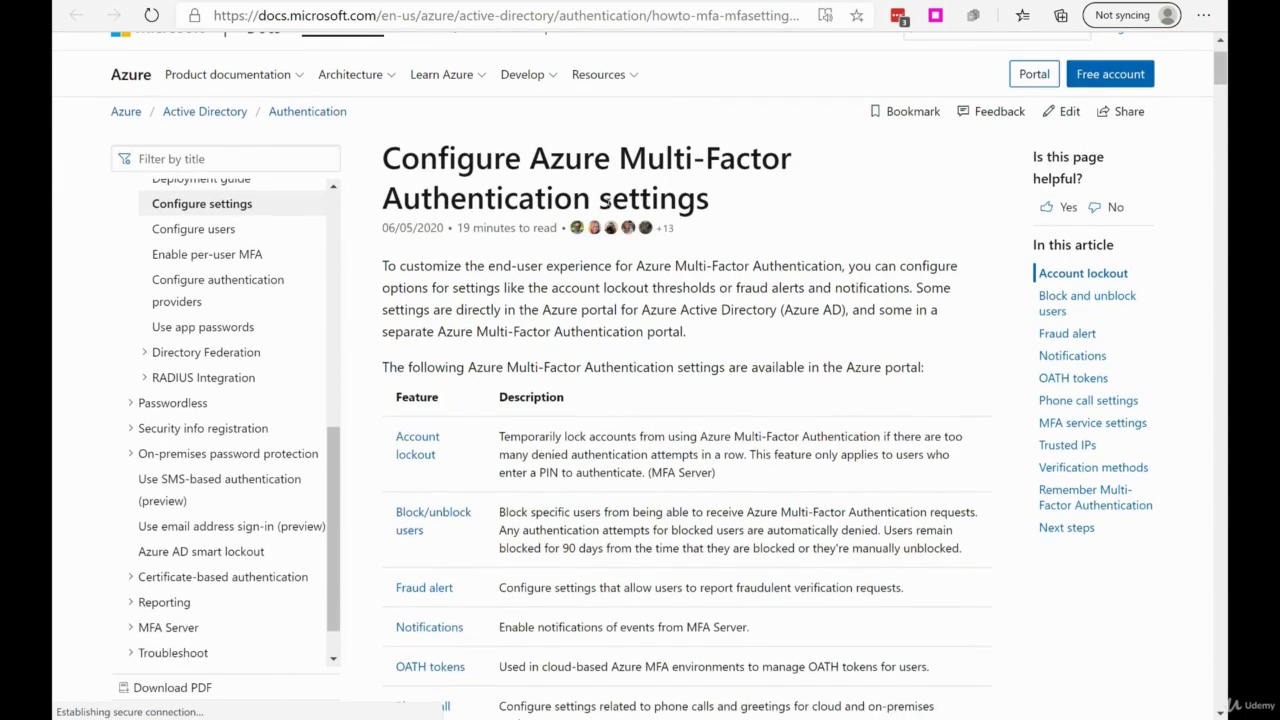
- Skim the Configure Azure Multi-Factor Authentication settings article, then start a blank browser tab
scroll(606, 201, "down", 10)
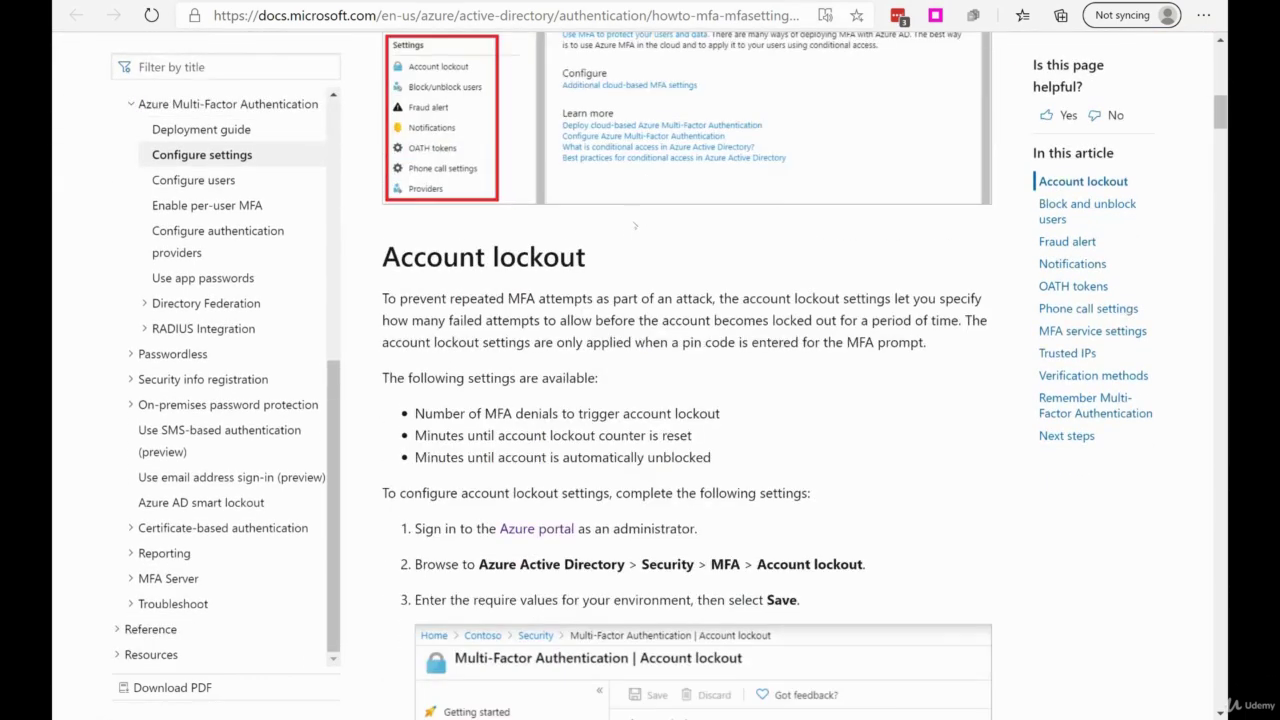
scroll(634, 226, "up", 10)
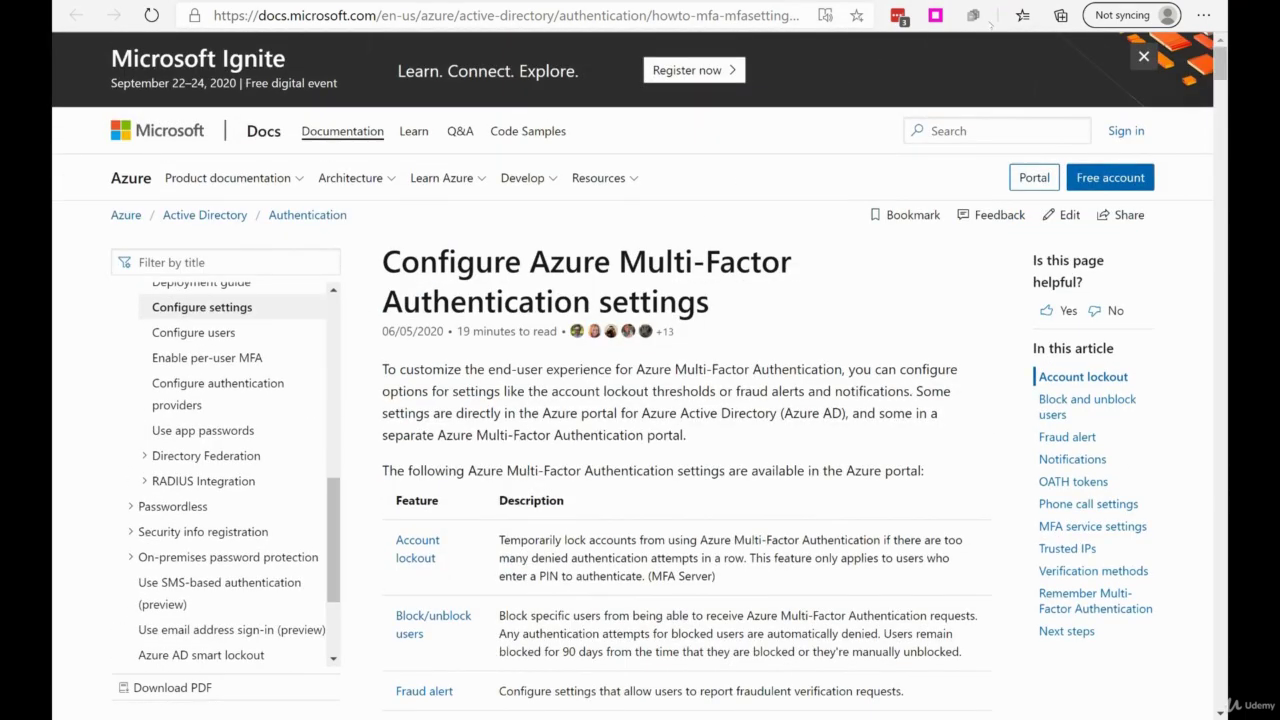
left_click(1061, 15)
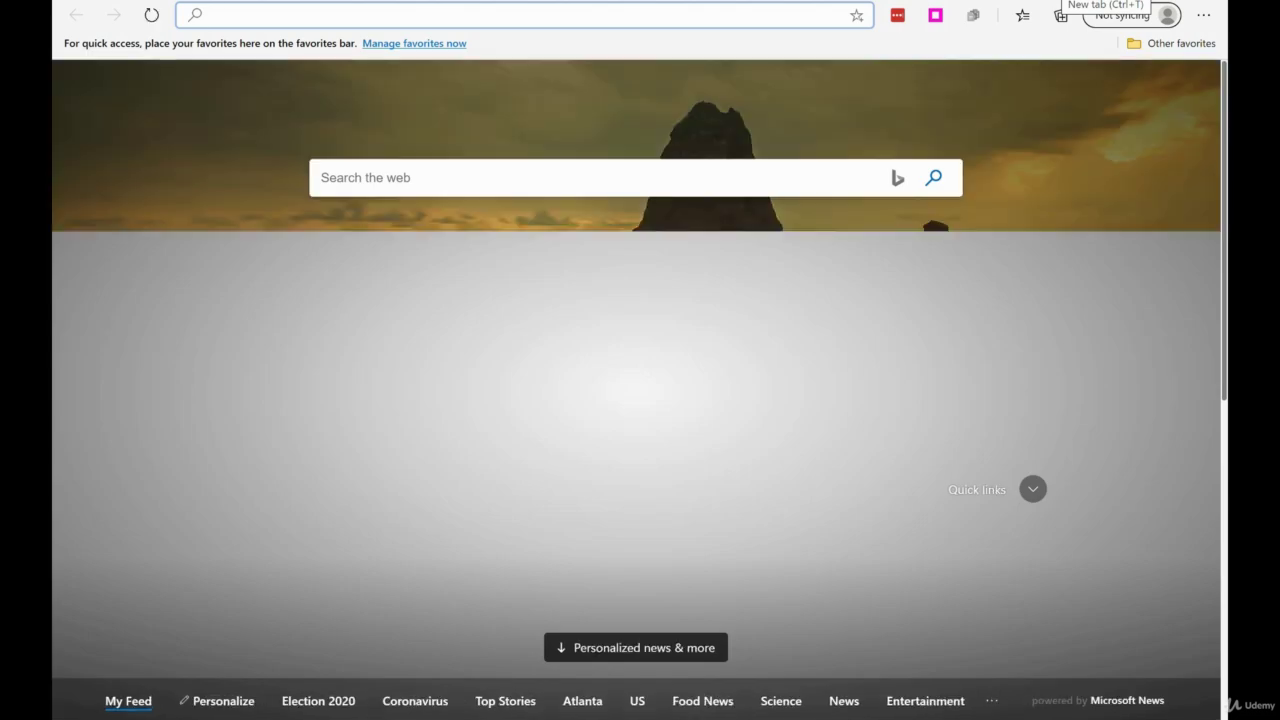
- Search Google for 'mfa app passwords' and scan the results
type("mfa")
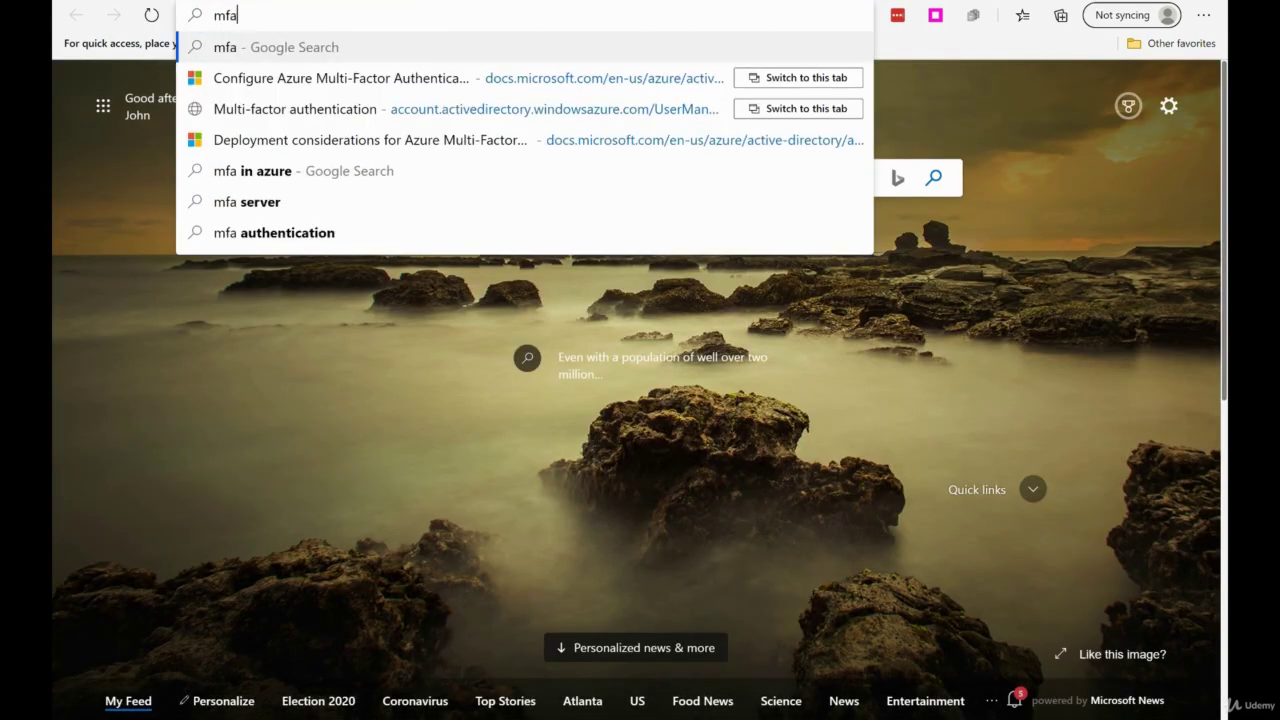
type(" app passwords")
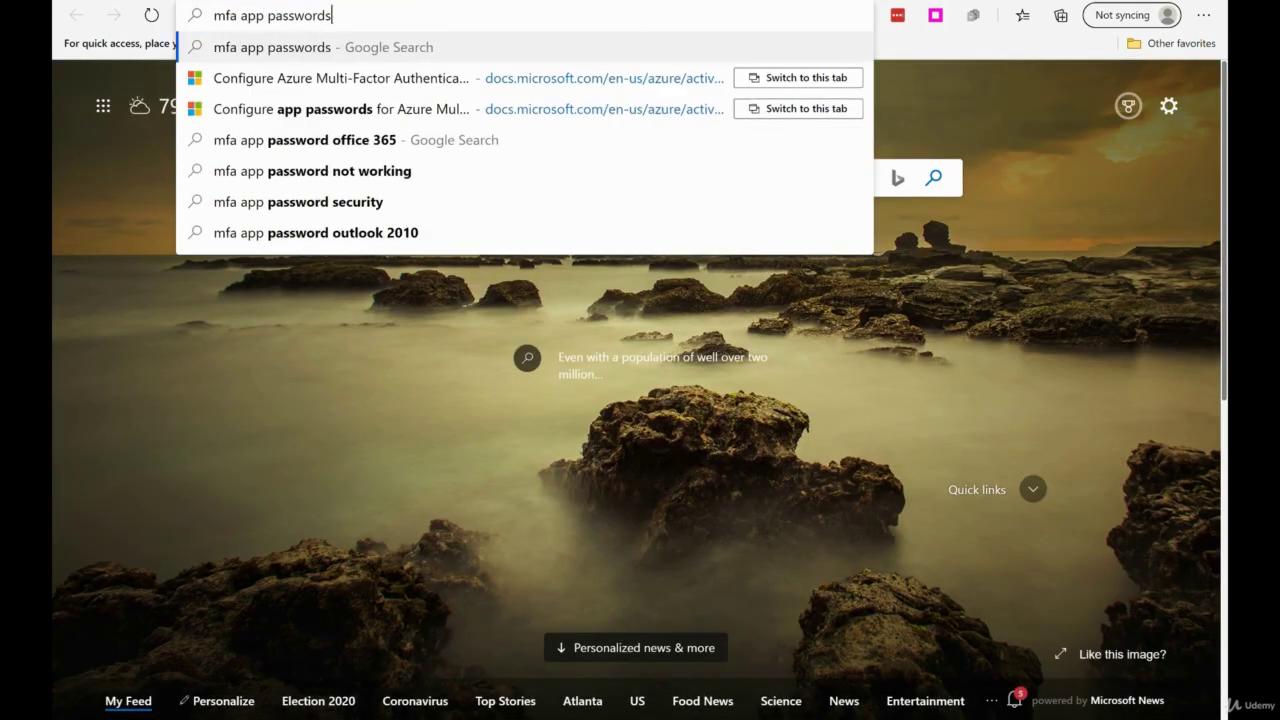
key("Return")
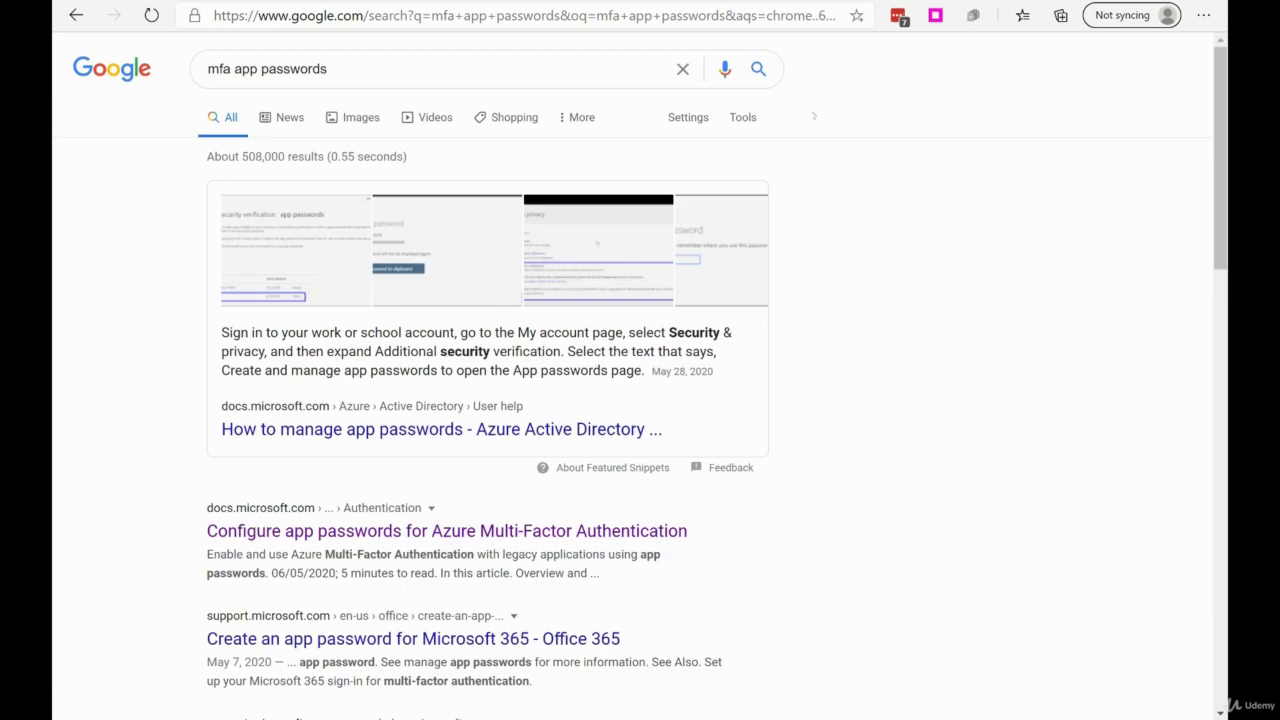
scroll(838, 271, "down", 2)
scroll(838, 271, "down", 1)
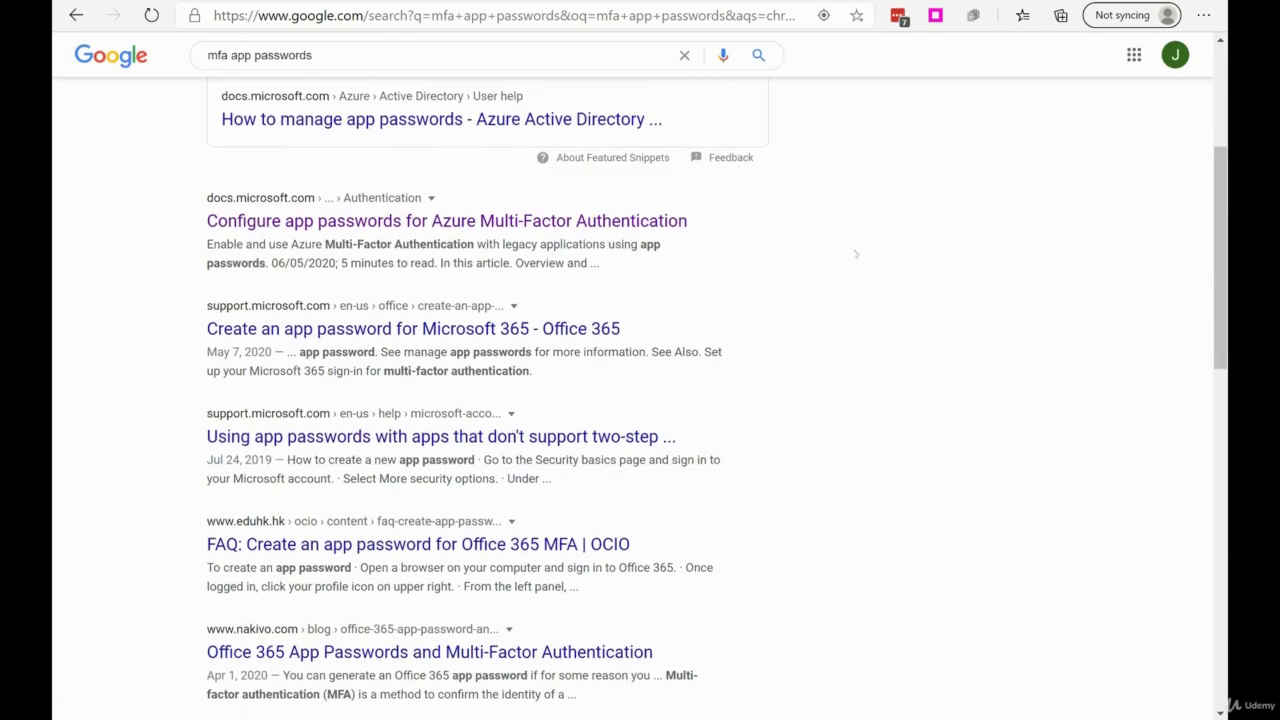
scroll(855, 254, "down", 7)
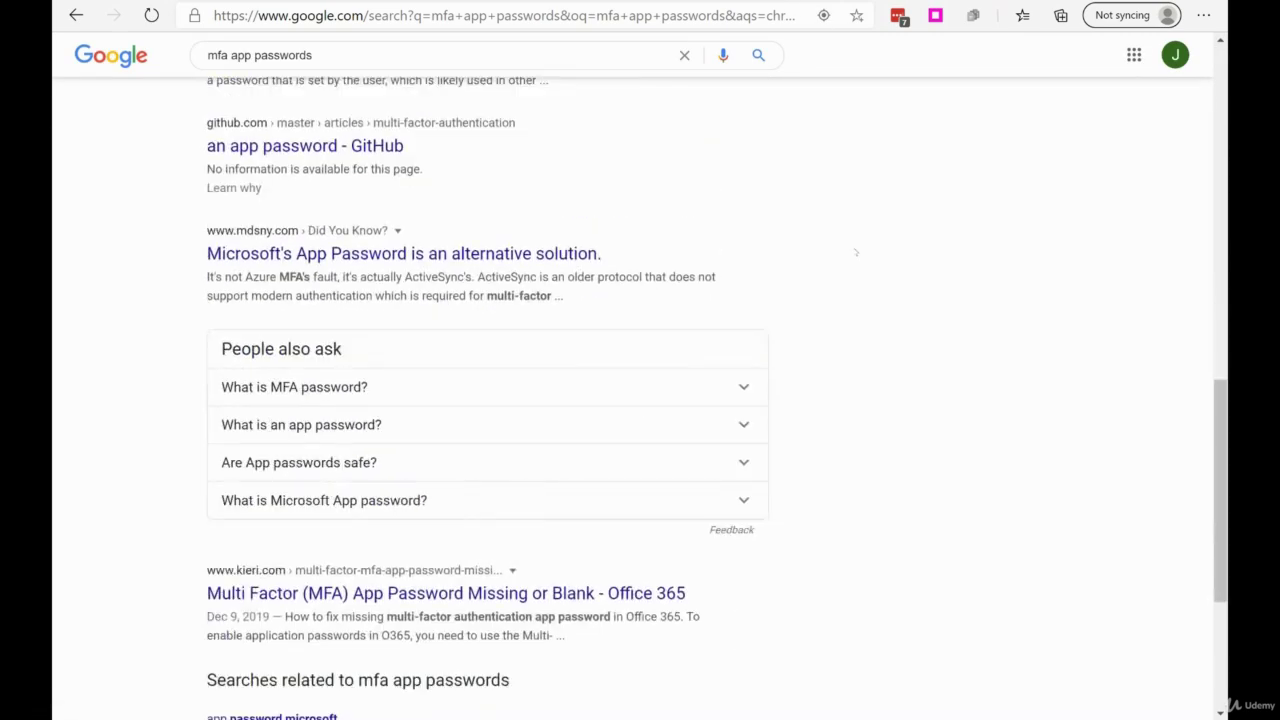
scroll(856, 252, "up", 7)
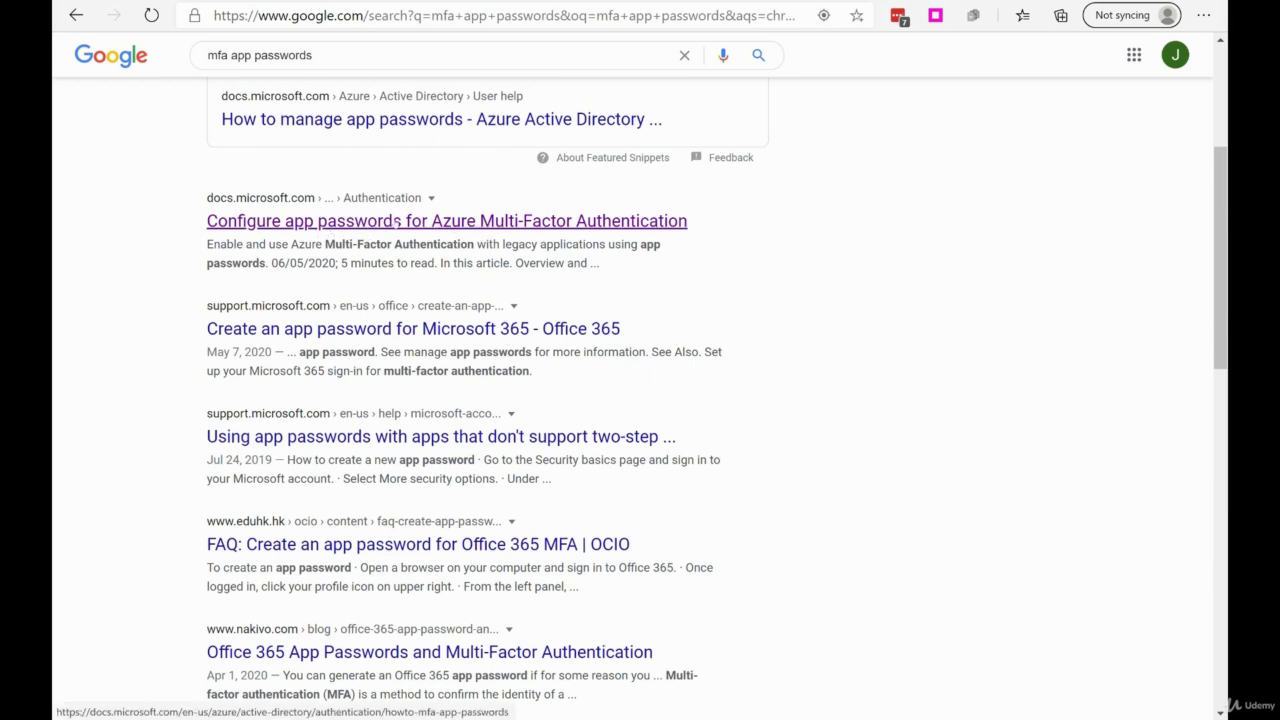
- Open the Configure app passwords for Azure MFA article and read its Office 2010 introduction
left_click(396, 222)
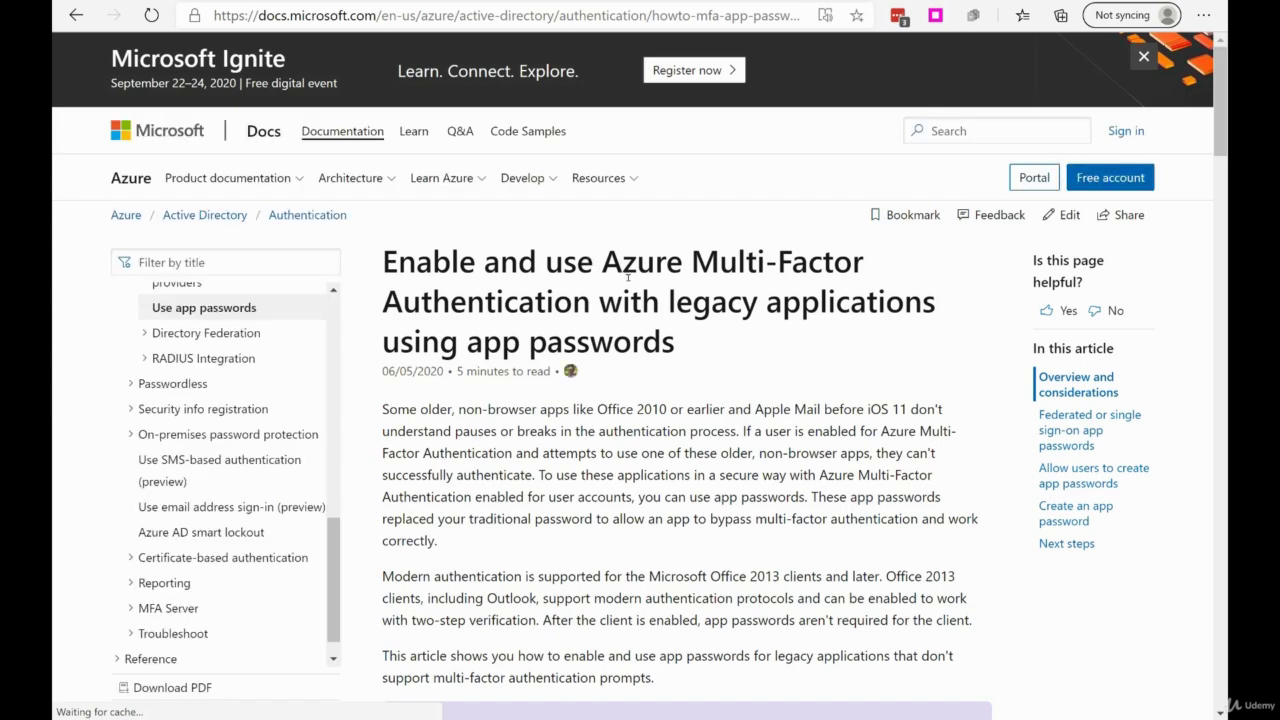
scroll(654, 314, "down", 1)
scroll(654, 314, "down", 9)
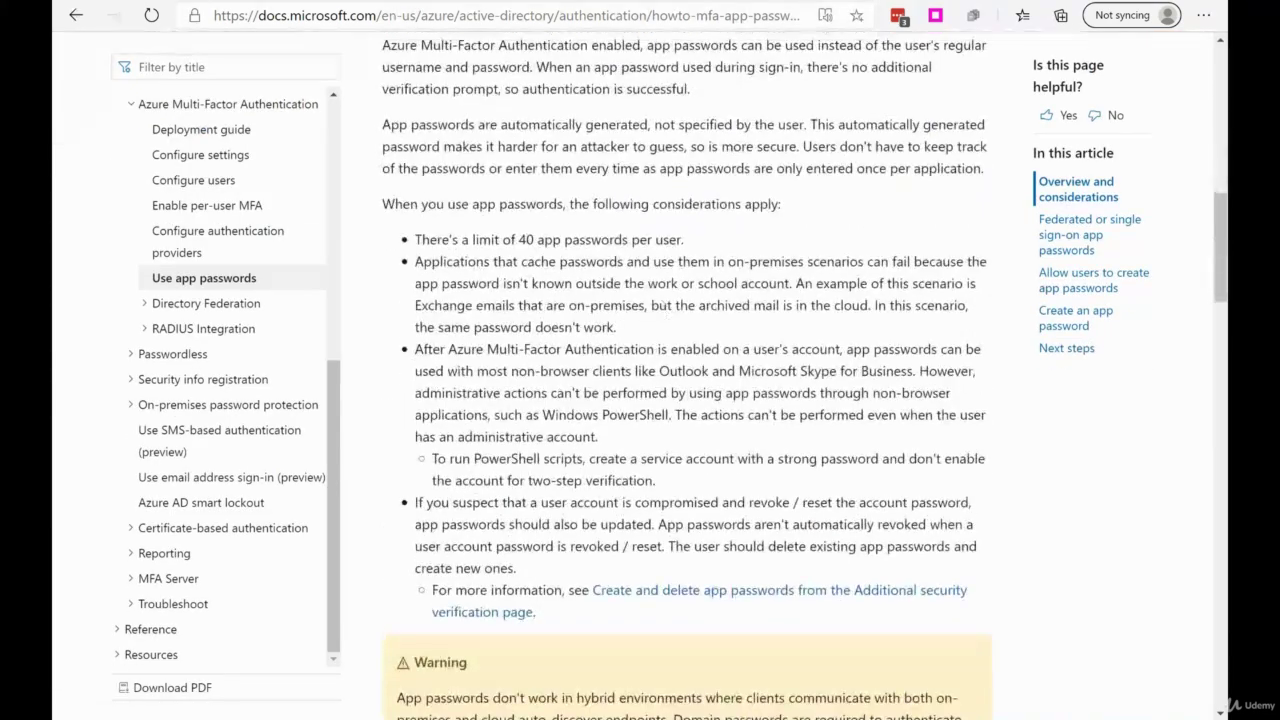
scroll(665, 305, "up", 7)
scroll(665, 305, "up", 3)
scroll(609, 317, "down", 2)
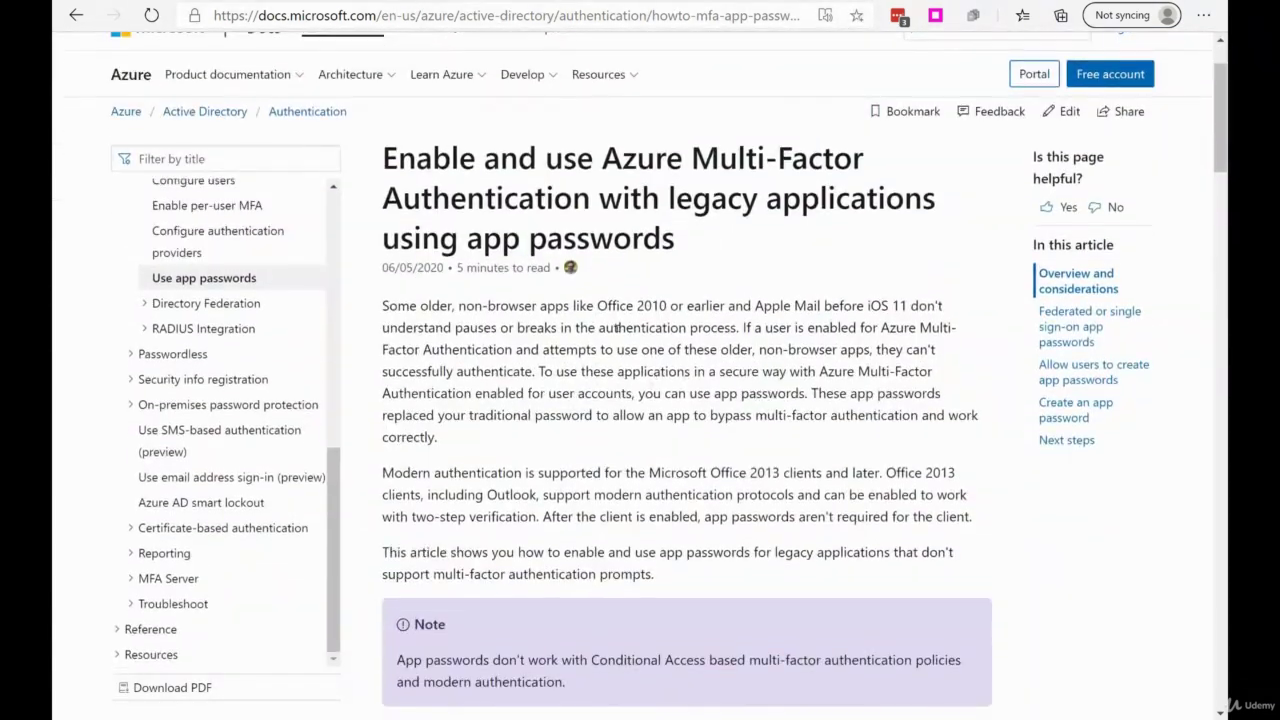
left_click_drag(607, 310, 667, 308)
left_click(600, 332)
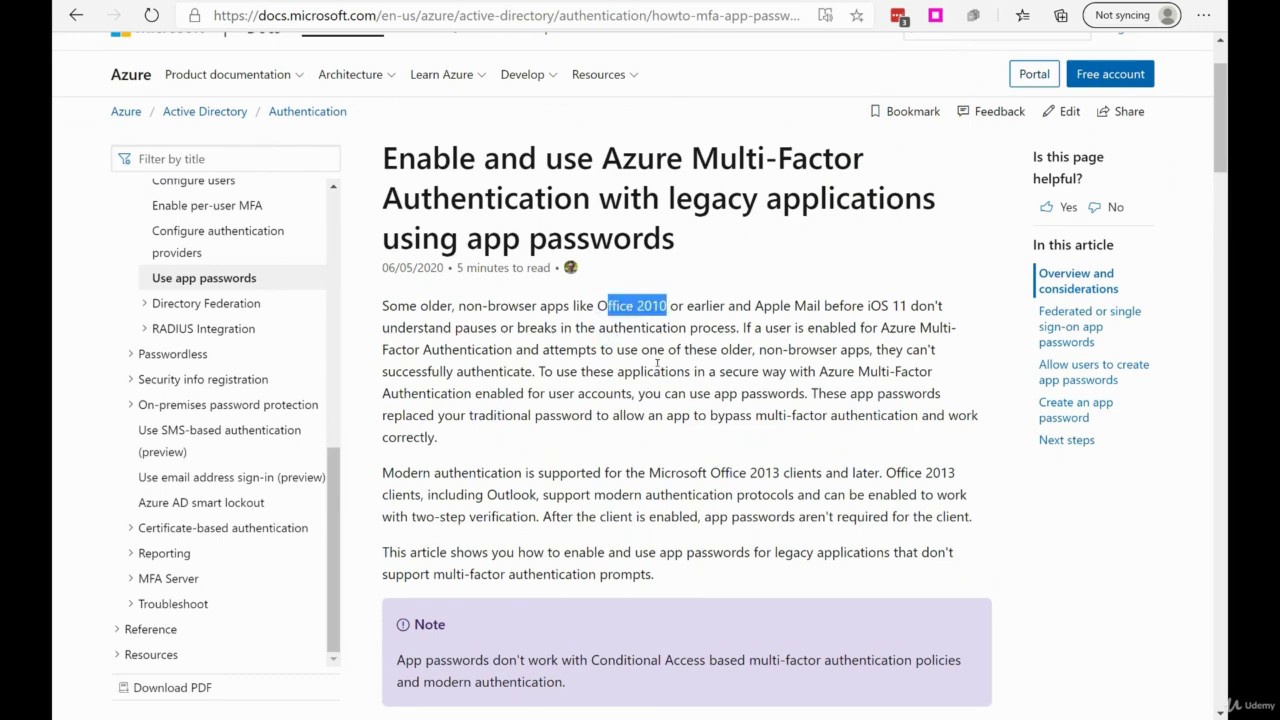
left_click(648, 372)
- Read the modern authentication note and considerations, including the 40 app passwords per user limit
scroll(630, 310, "down", 2)
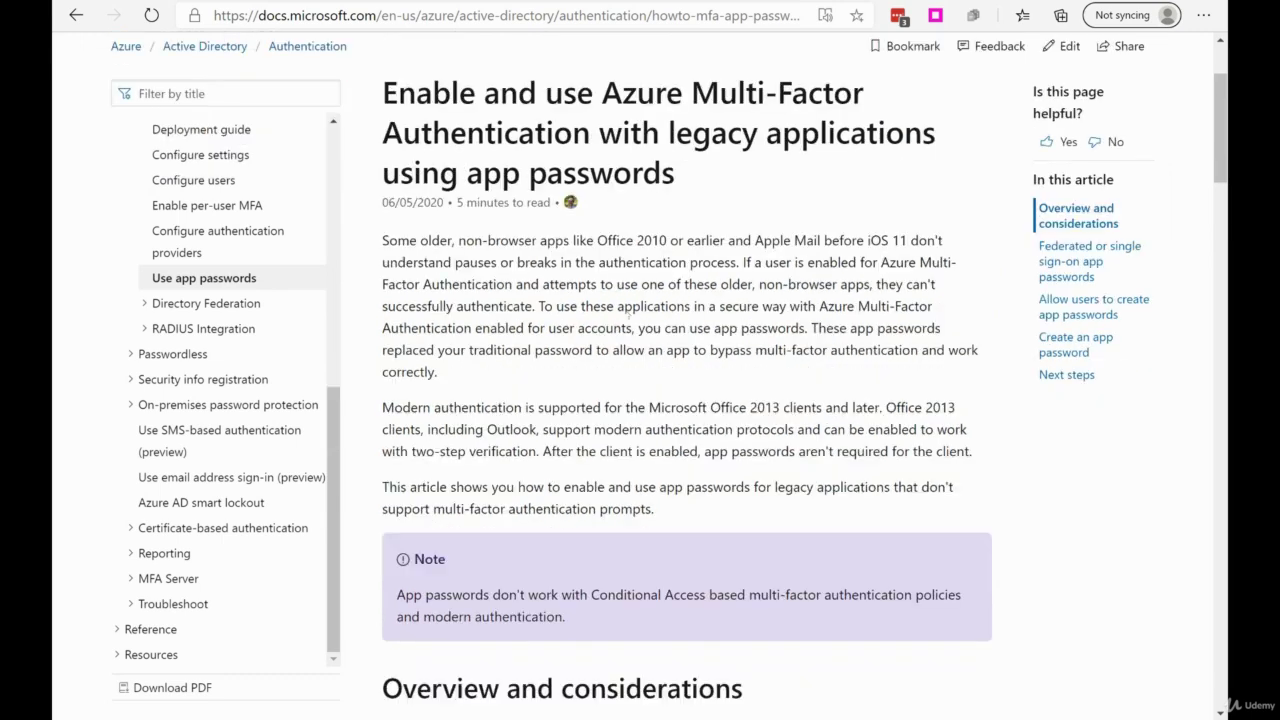
left_click_drag(396, 268, 778, 268)
left_click(659, 335)
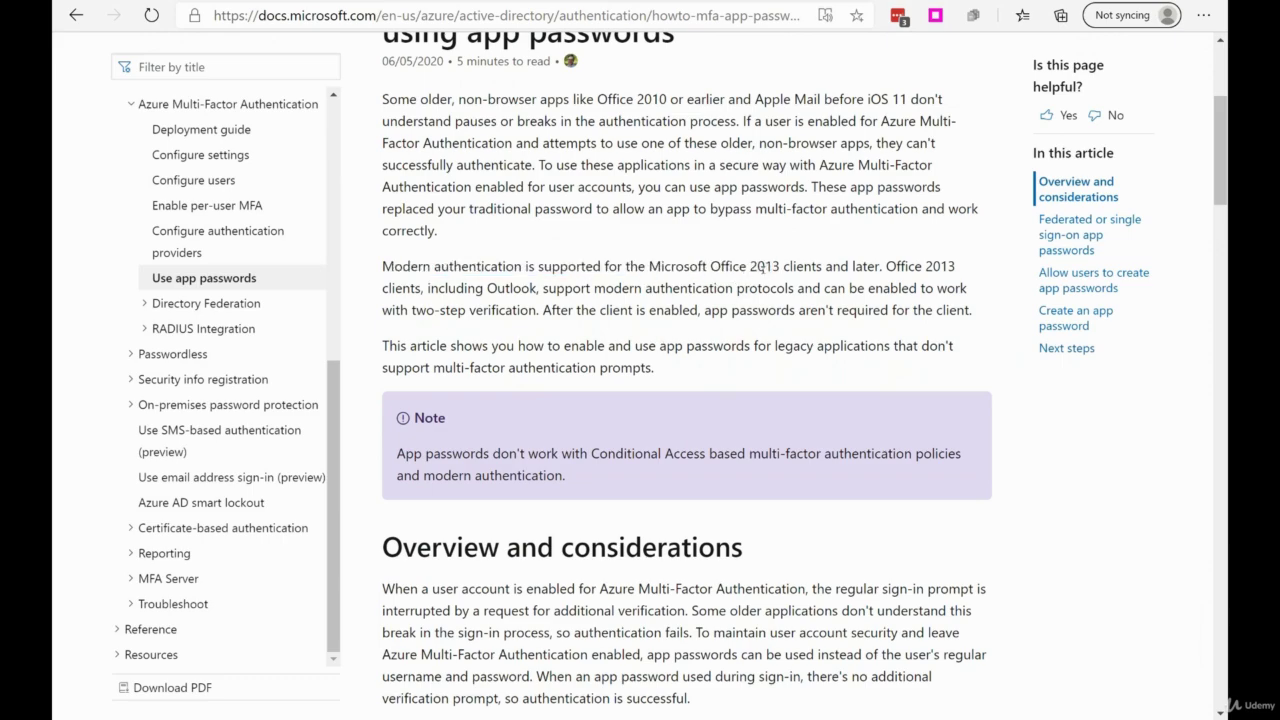
scroll(765, 280, "down", 2)
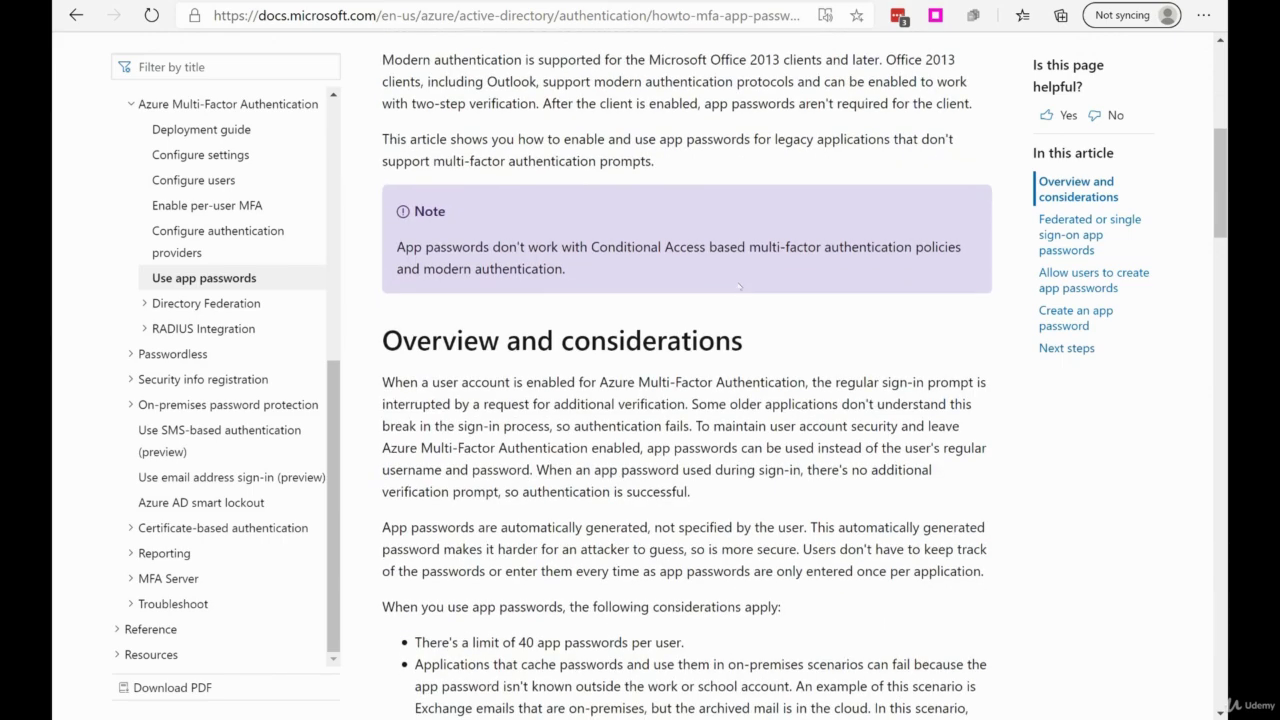
scroll(765, 285, "down", 2)
scroll(770, 273, "down", 2)
scroll(740, 273, "up", 1)
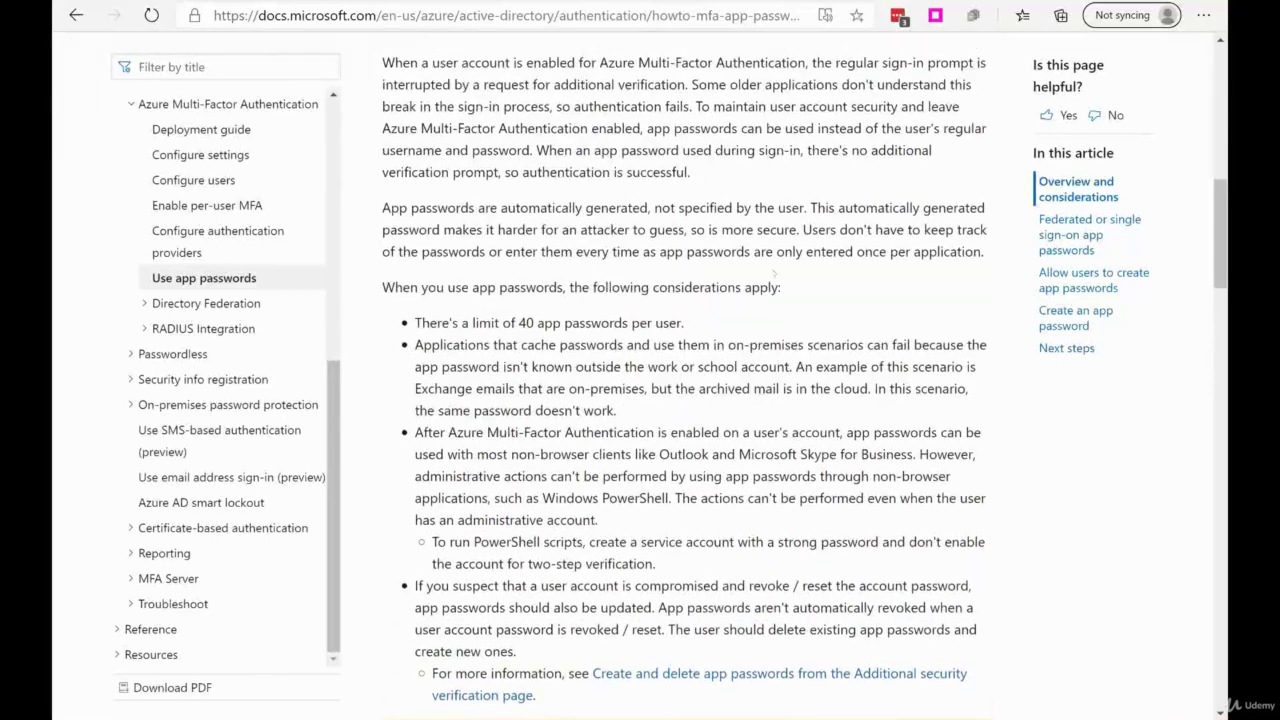
scroll(720, 273, "down", 1)
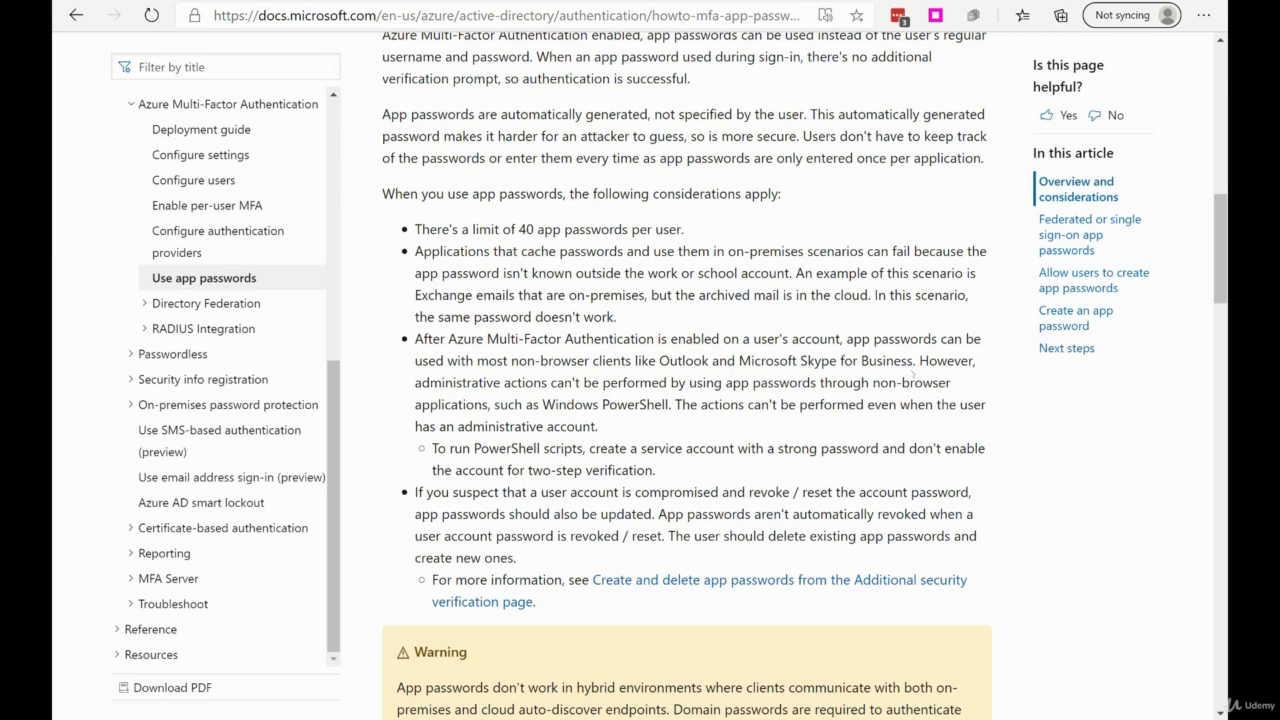
scroll(701, 397, "down", 6)
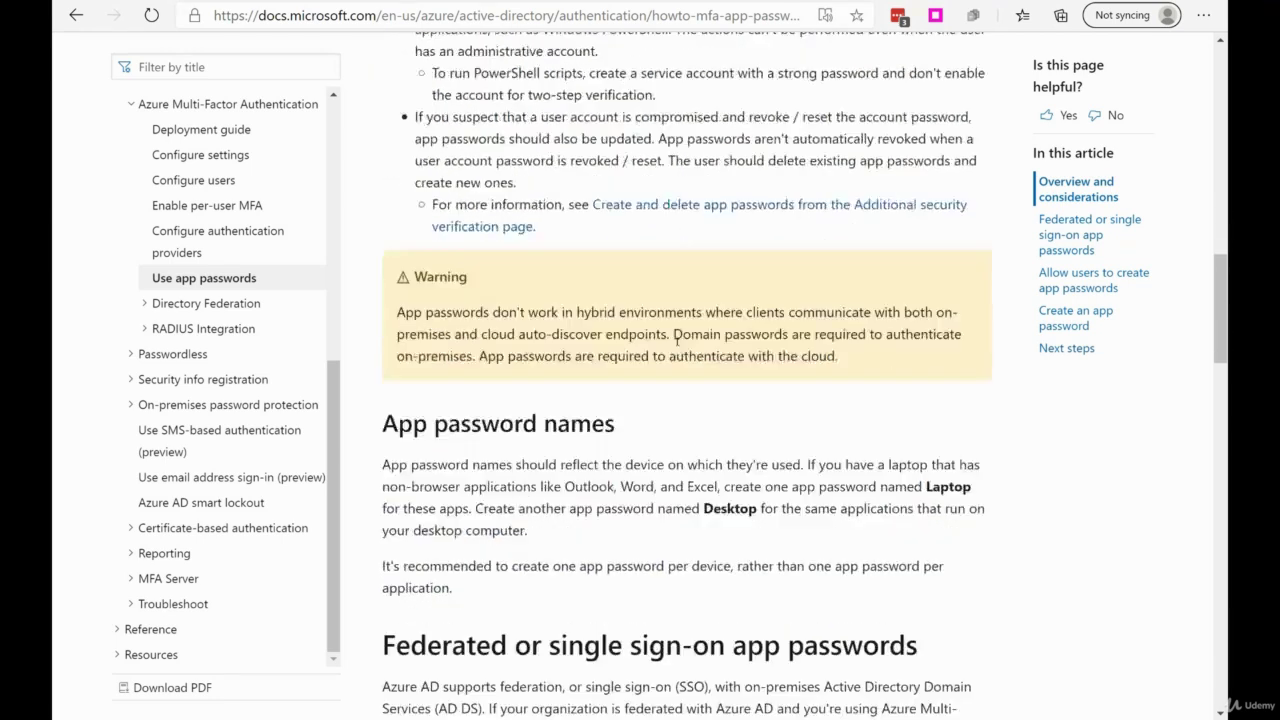
scroll(785, 343, "down", 1)
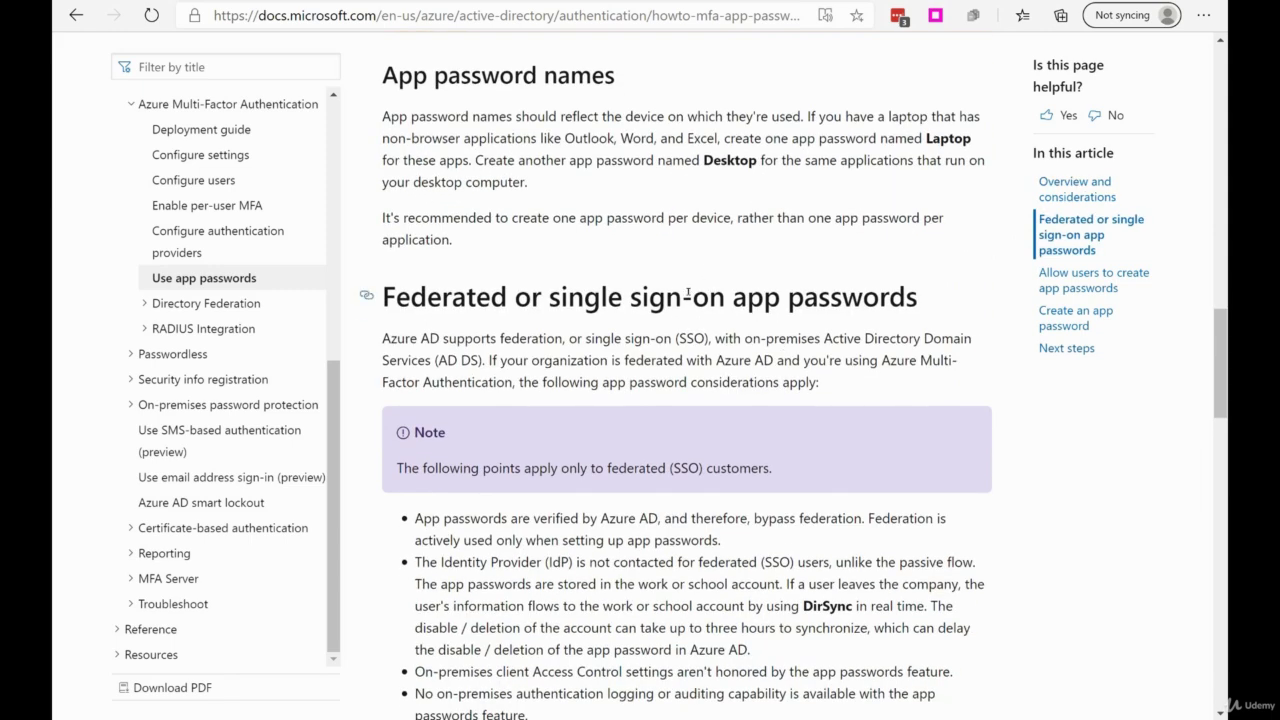
scroll(693, 294, "down", 5)
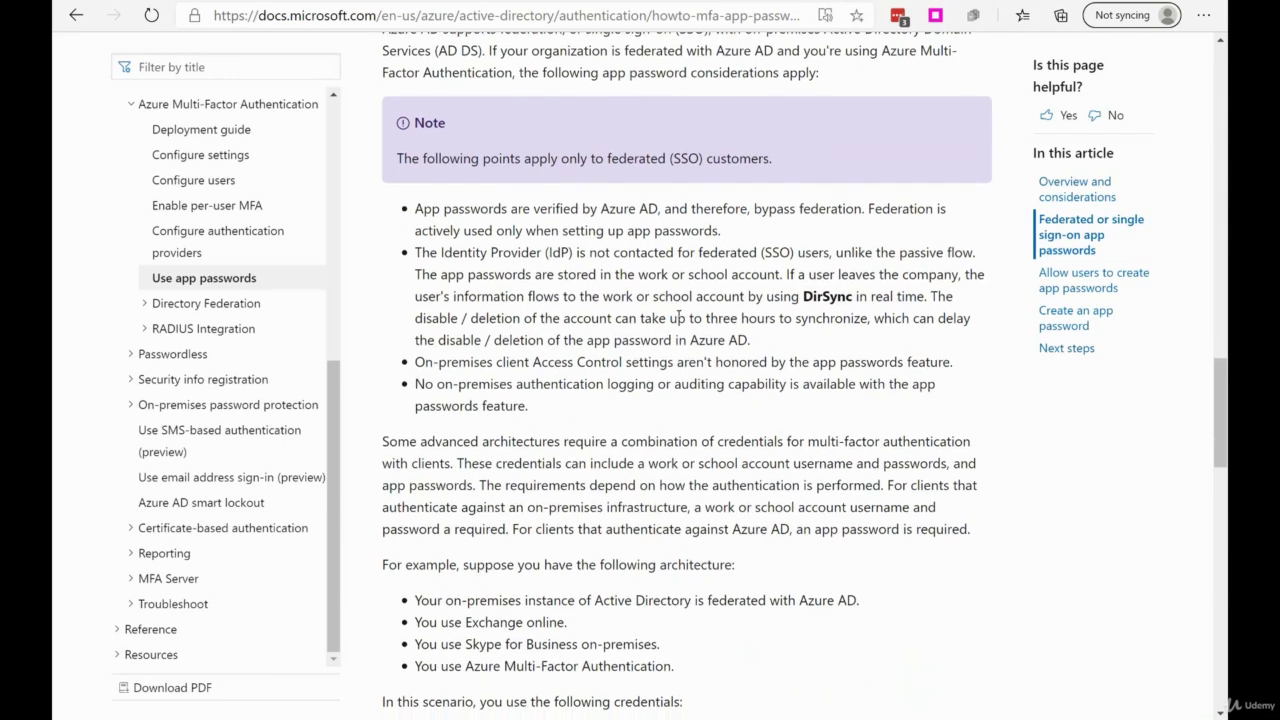
scroll(668, 312, "up", 3)
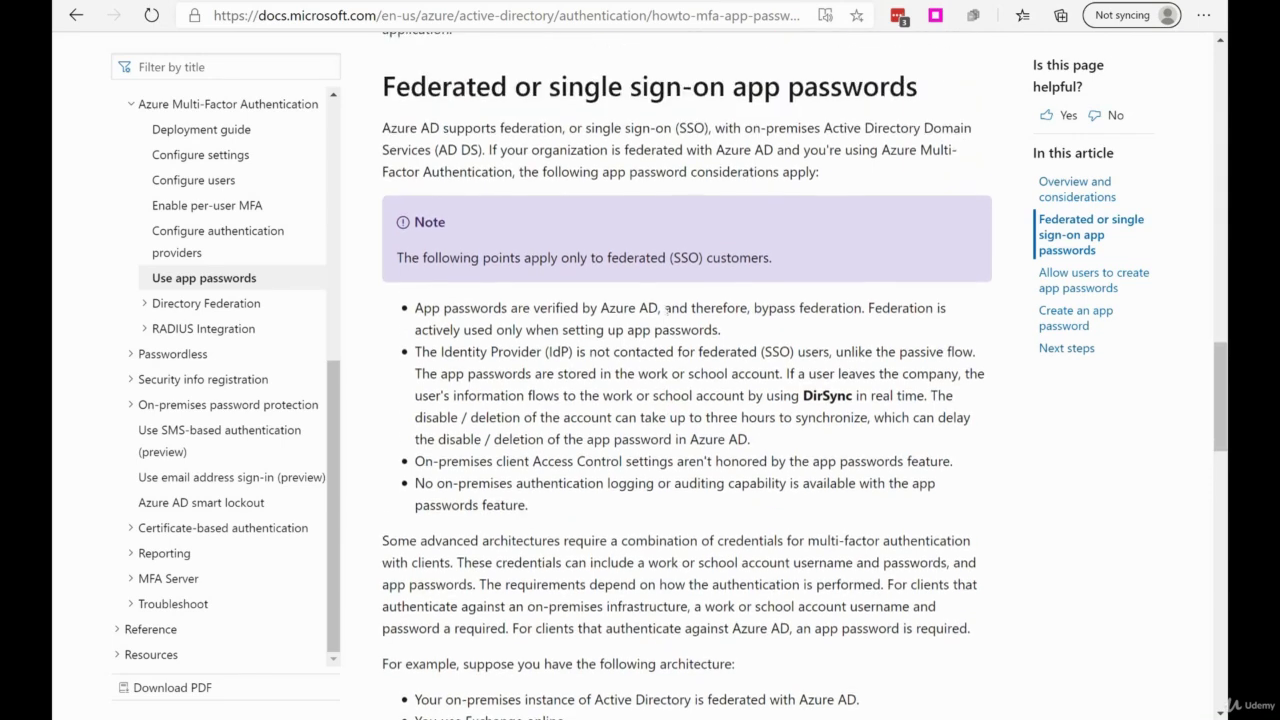
scroll(668, 312, "down", 8)
scroll(669, 312, "up", 5)
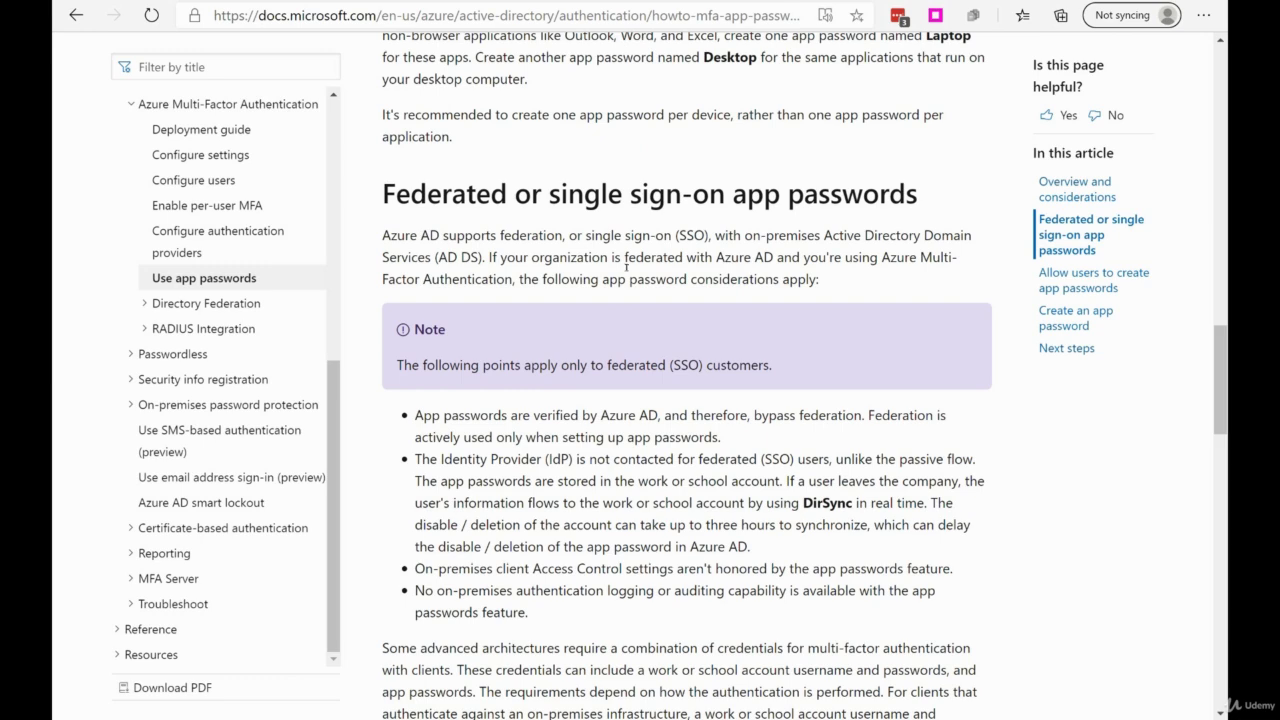
scroll(626, 267, "down", 4)
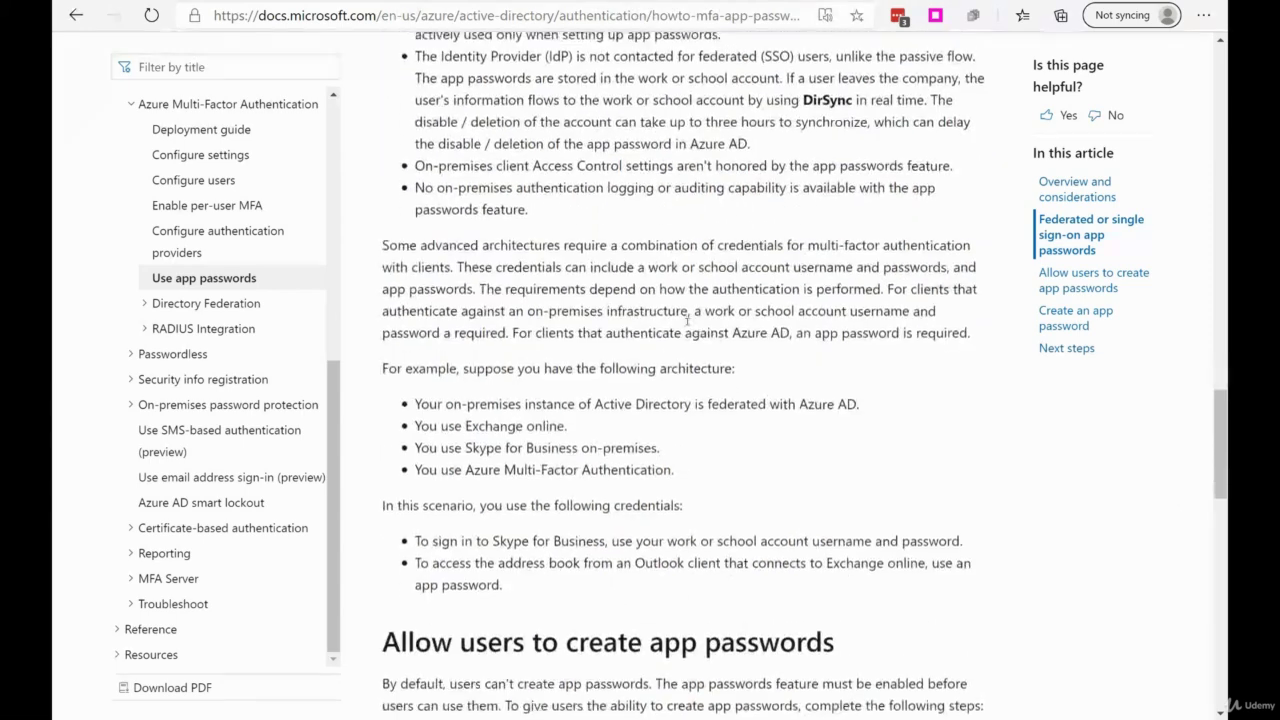
scroll(687, 320, "down", 3)
scroll(674, 222, "down", 2)
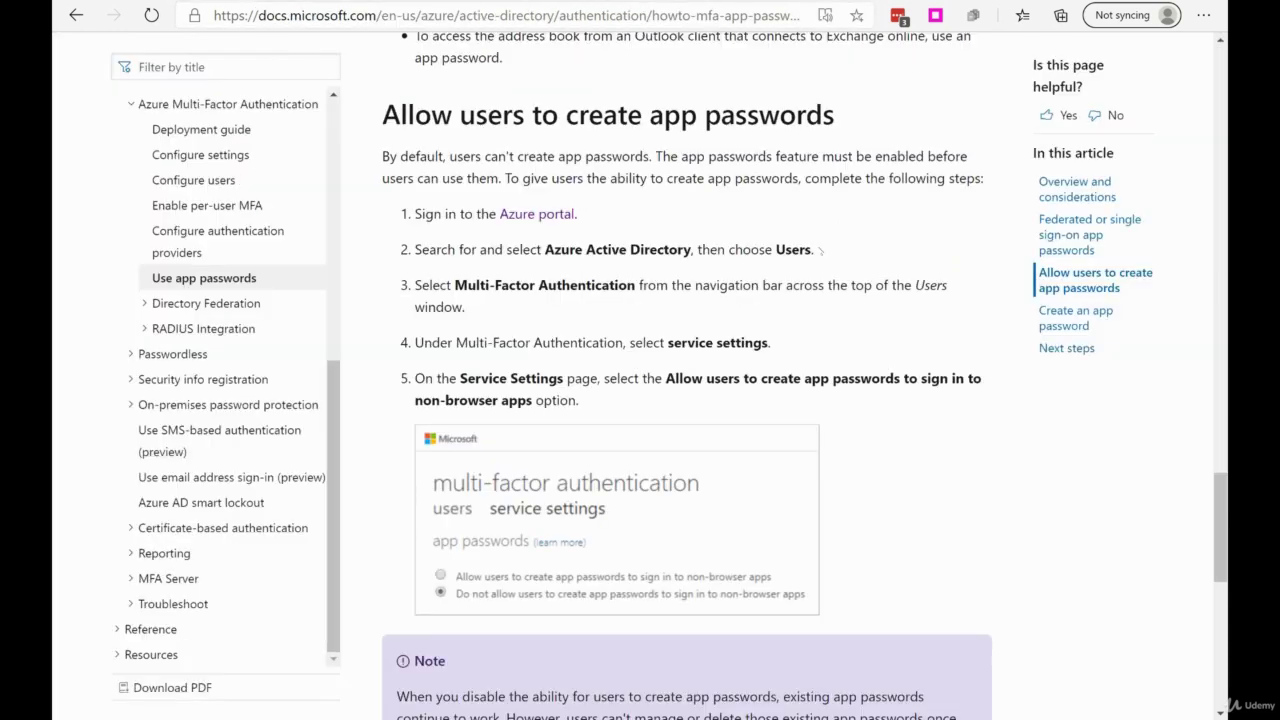
- Return to the MFA service settings and keep 'Allow users to create app passwords' selected
scroll(838, 247, "down", 6)
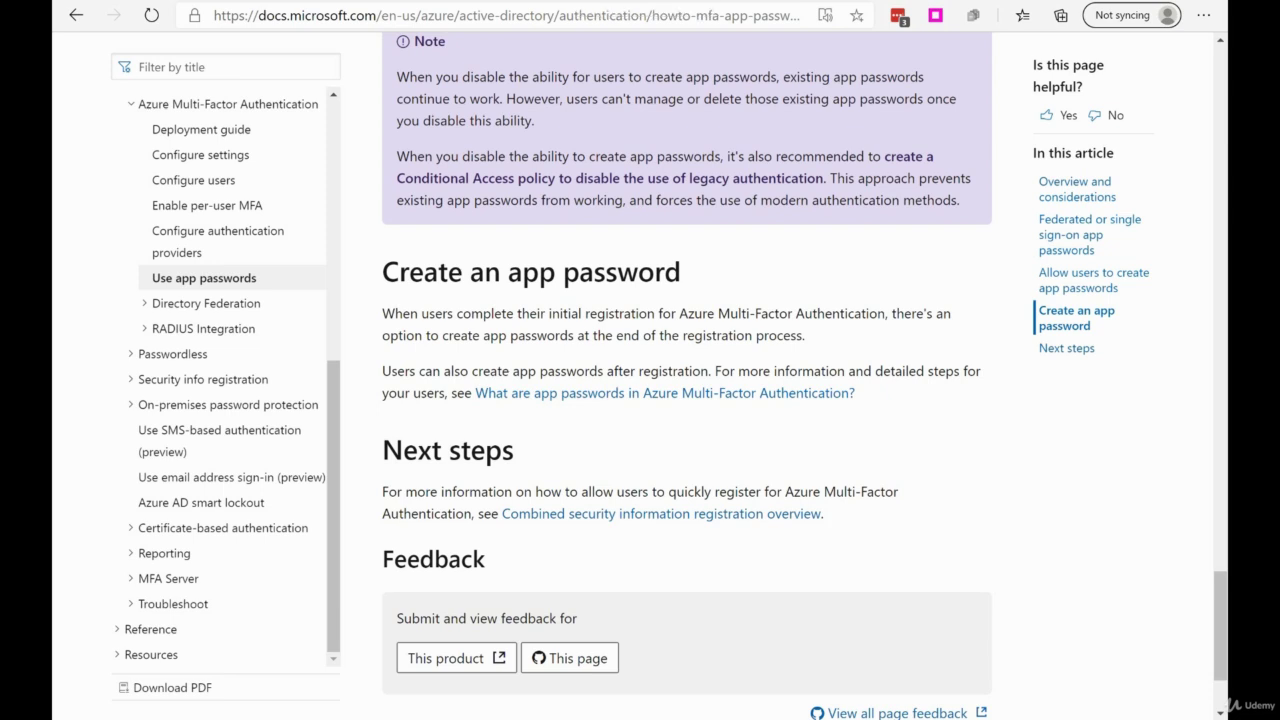
left_click(645, 2)
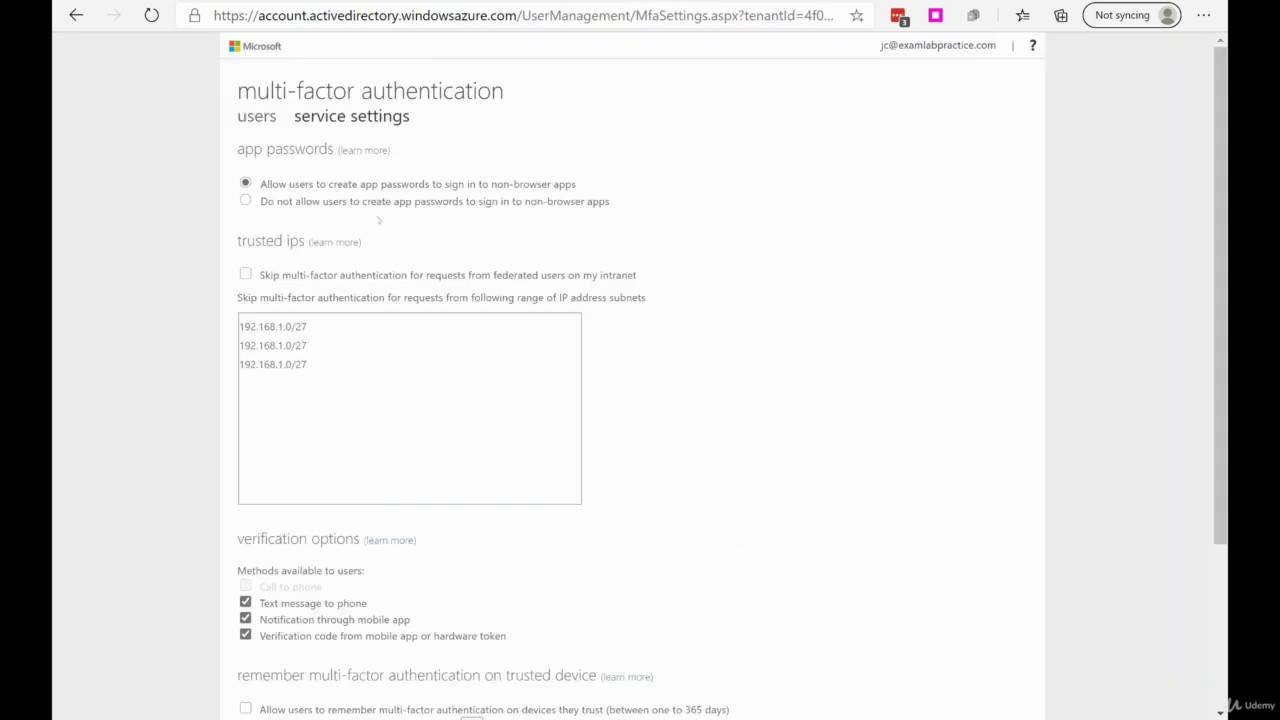
left_click(246, 201)
left_click(350, 184)
scroll(640, 345, "down", 3)
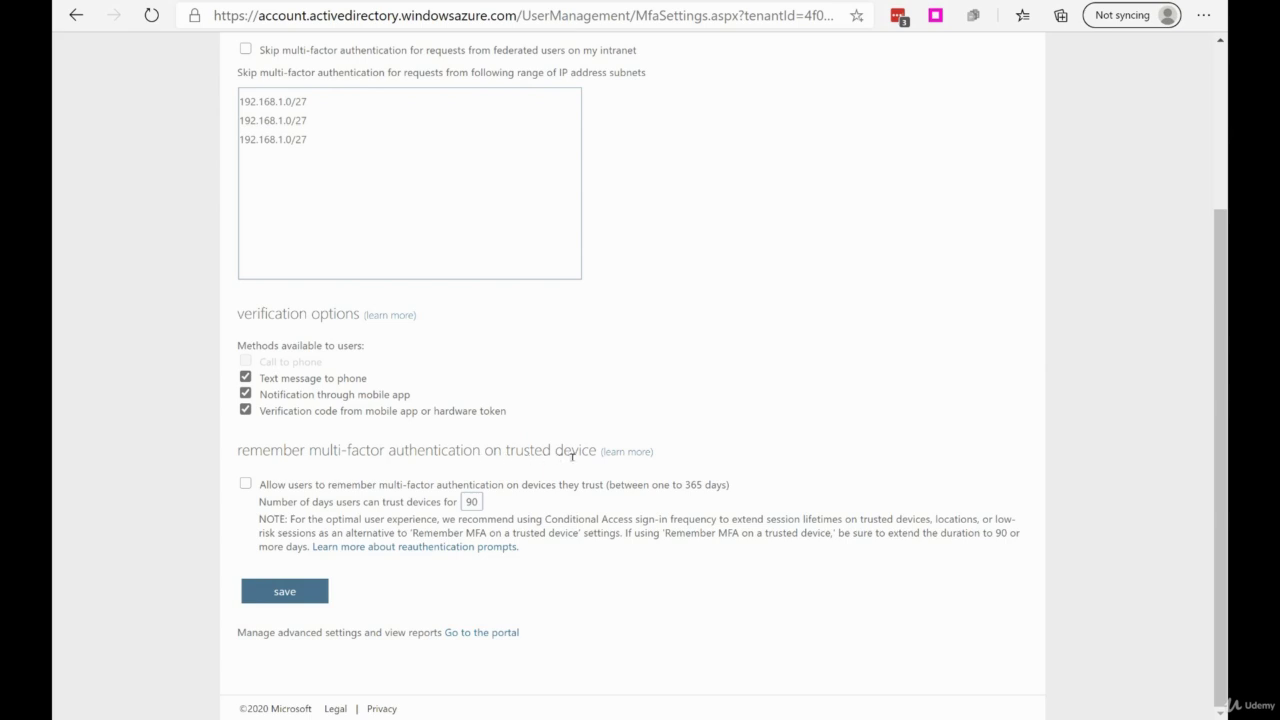
left_click(271, 450)
left_click_drag(344, 453, 600, 452)
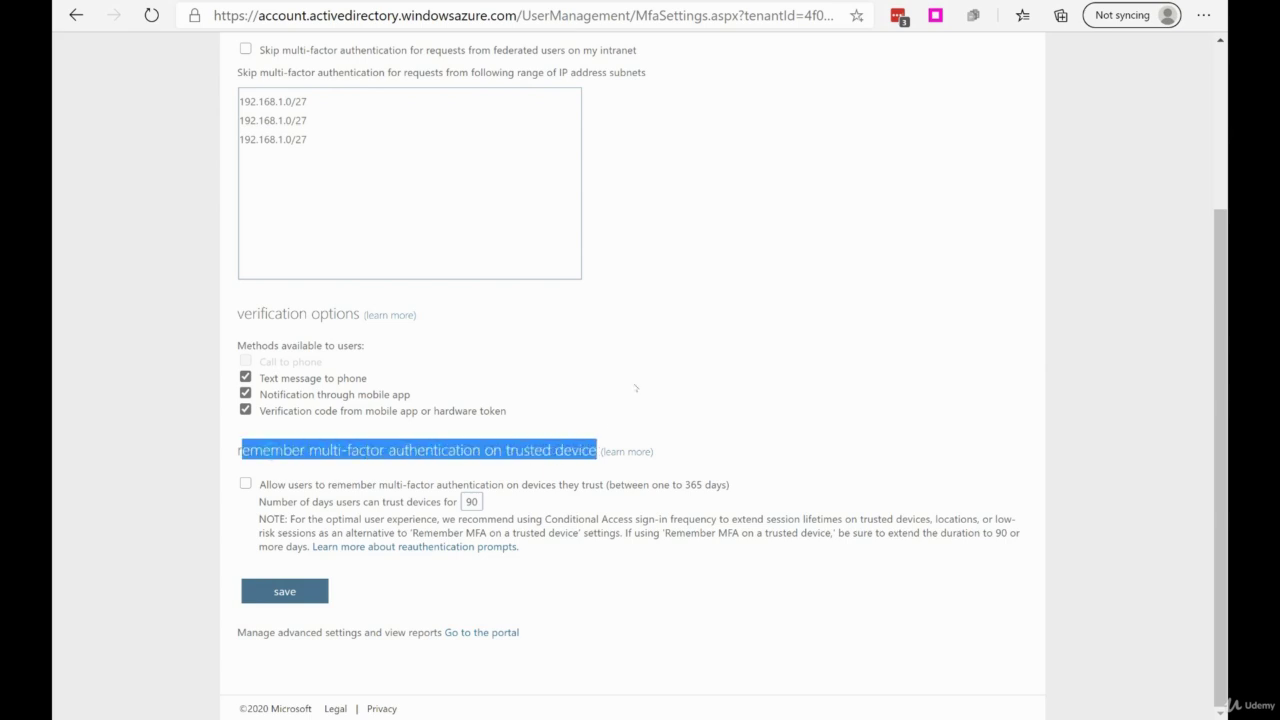
left_click(635, 383)
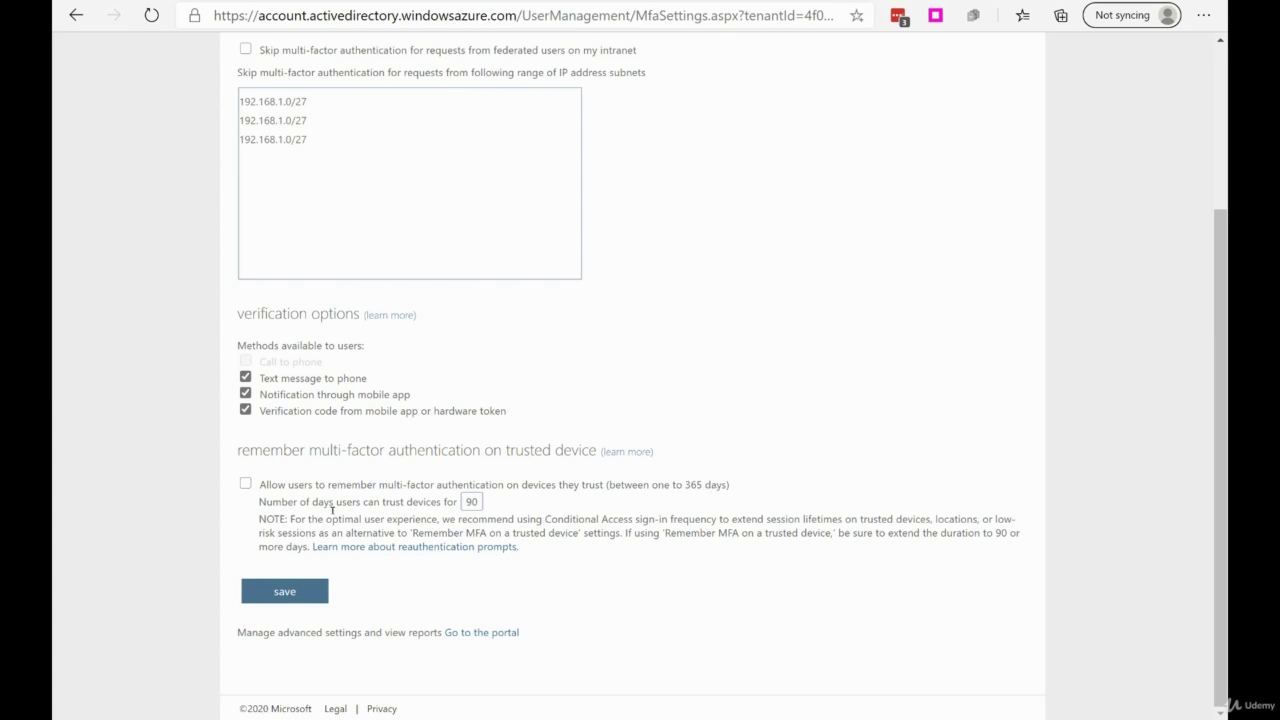
double_click(466, 503)
left_click(557, 503)
scroll(766, 434, "up", 3)
scroll(577, 294, "down", 2)
scroll(564, 290, "down", 1)
- Save the MFA service settings with app passwords allowed and remember-device off at 90 days
left_click(298, 591)
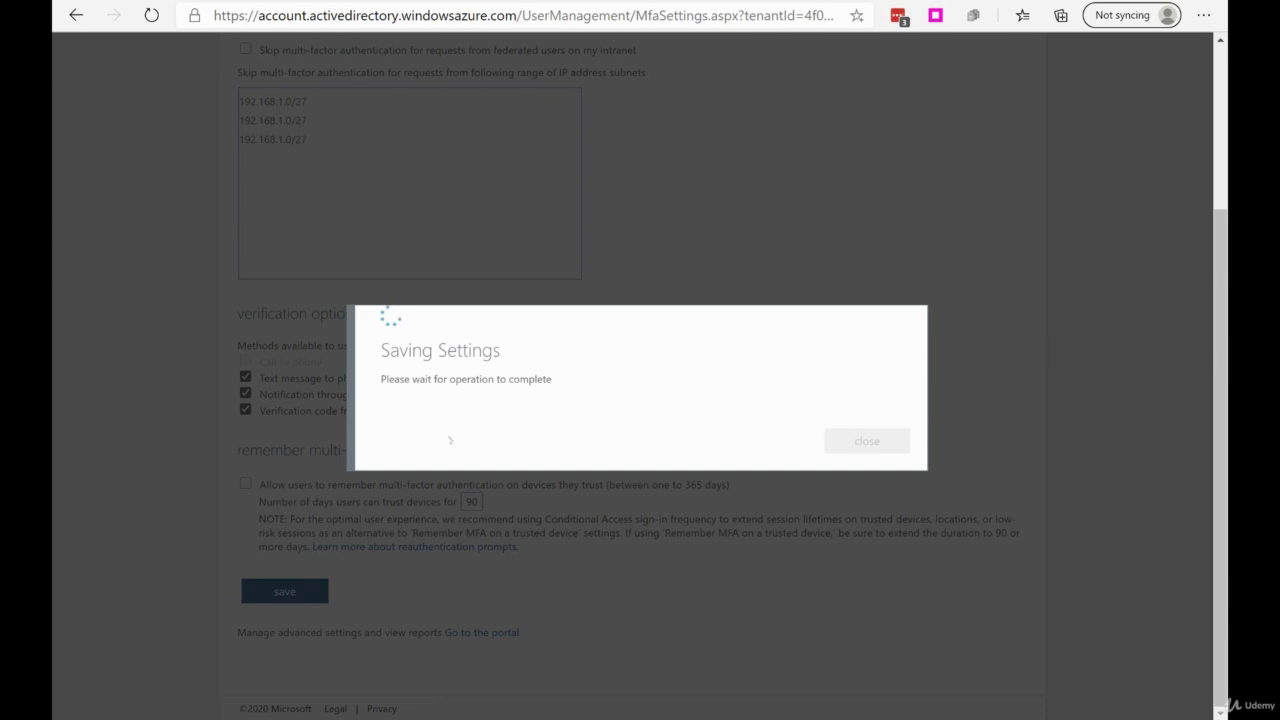
left_click(866, 440)
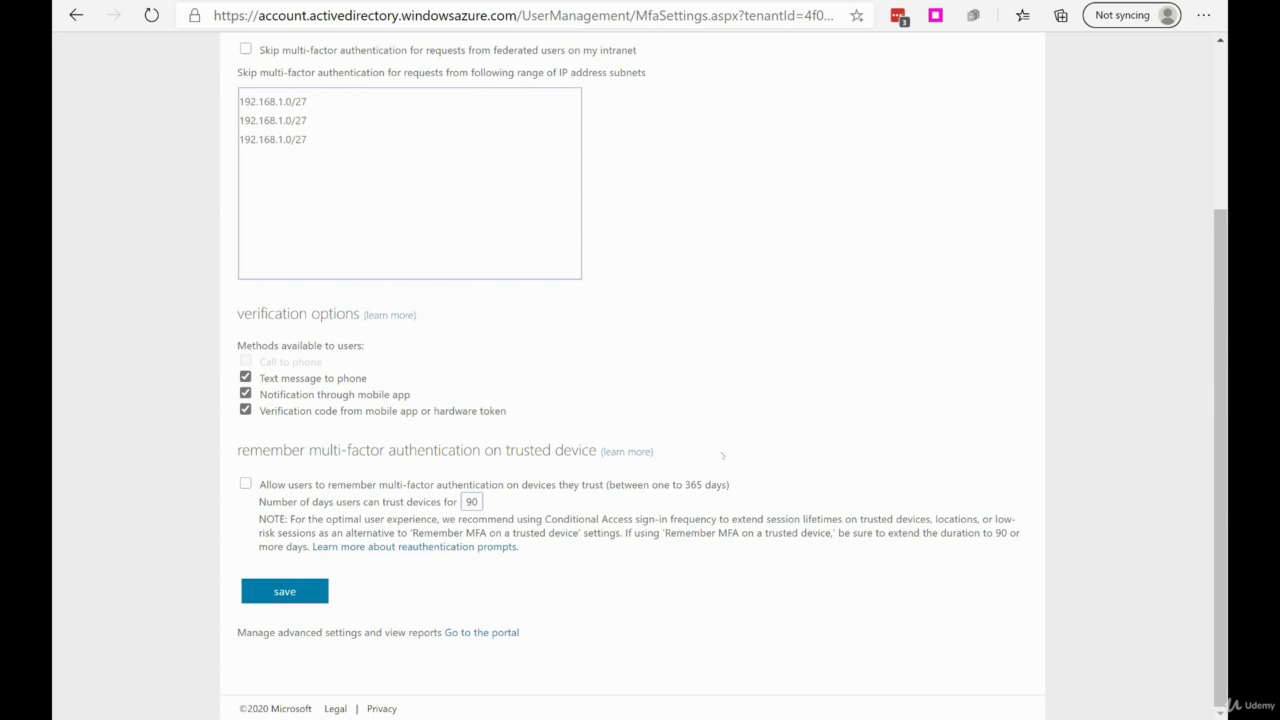
scroll(681, 378, "up", 3)
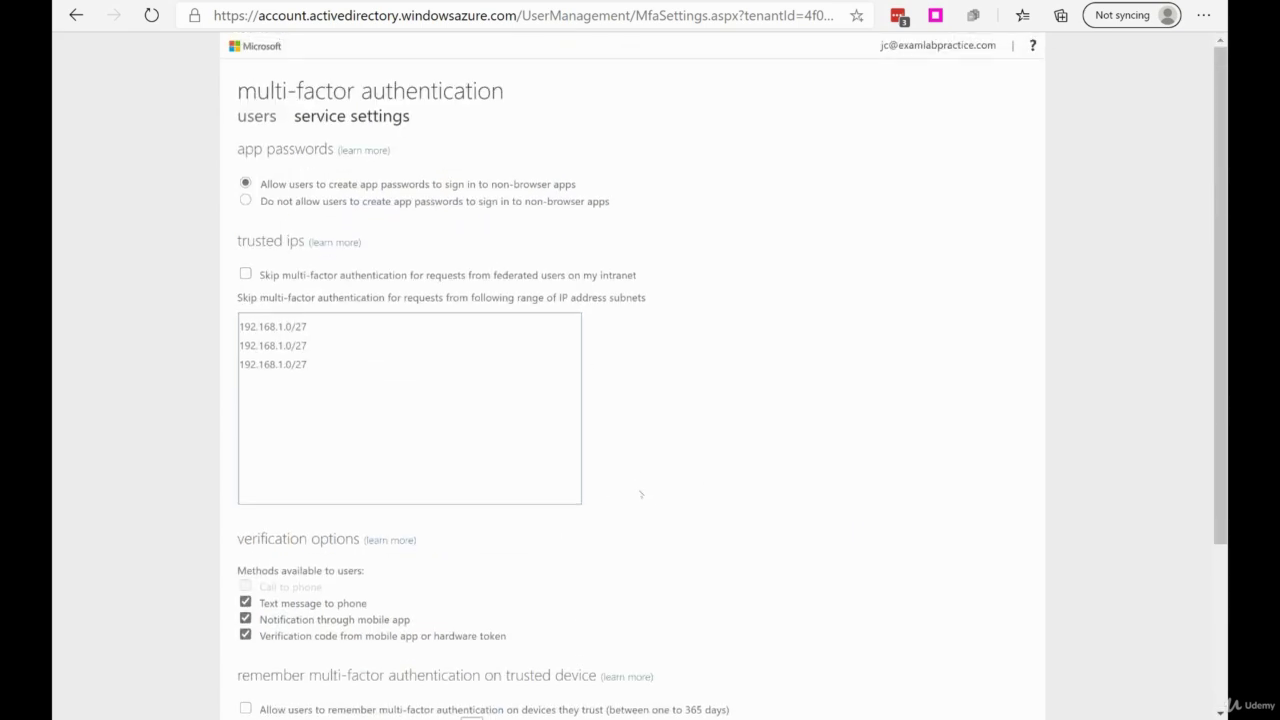
scroll(662, 512, "down", 2)
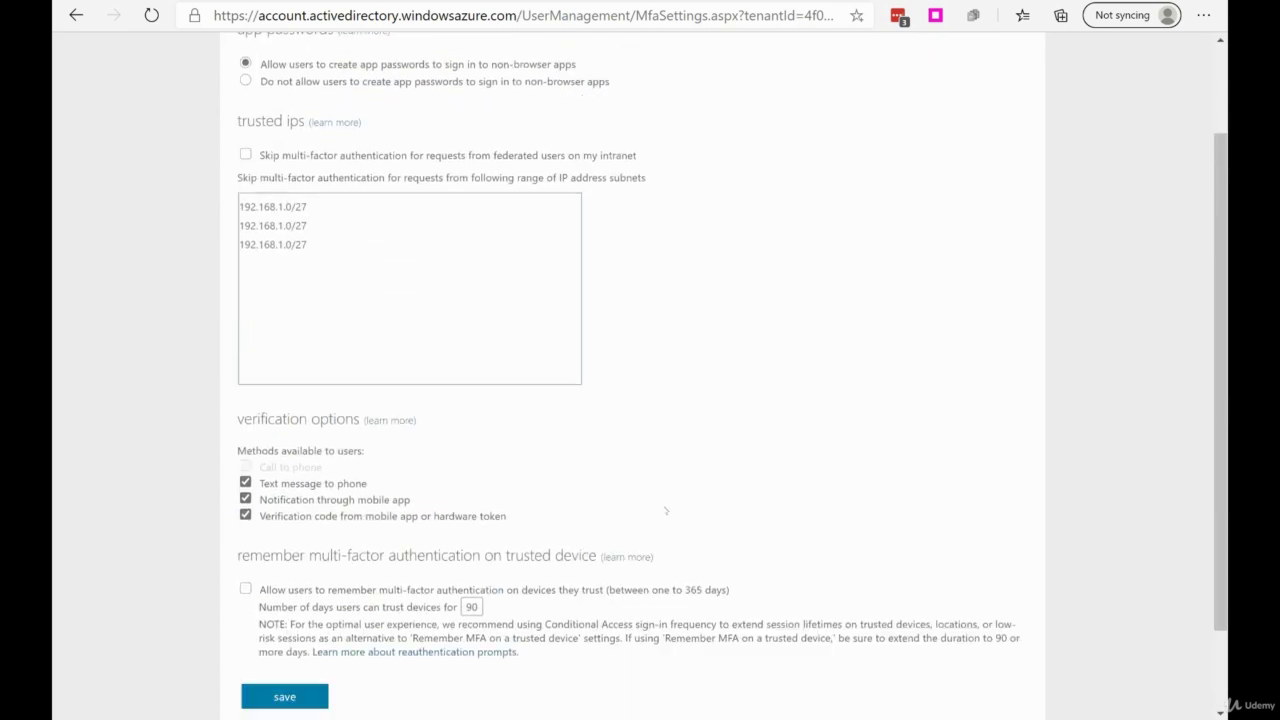